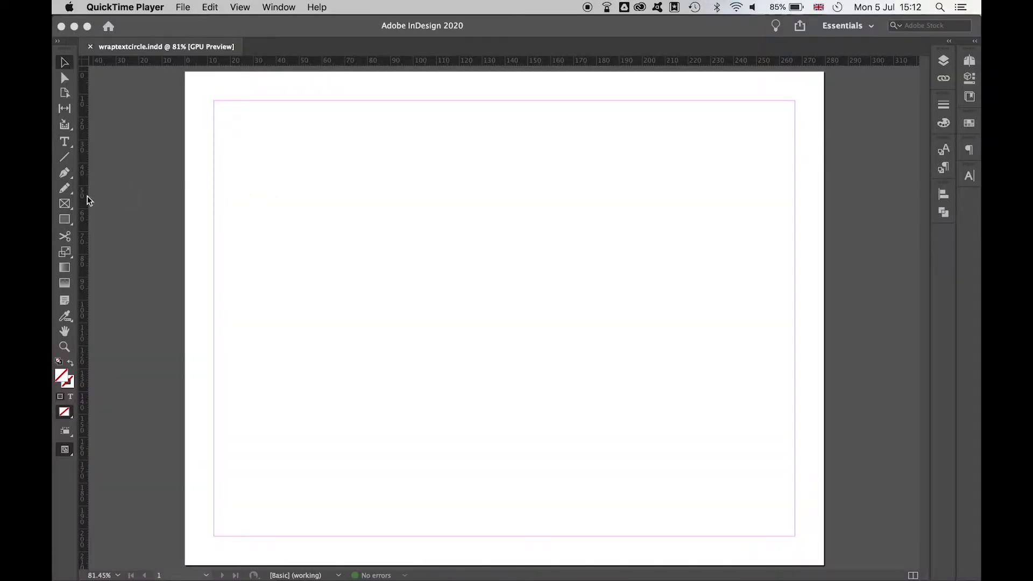
Step: Draw a large circular frame on the page with the Ellipse Frame Tool
click(67, 208)
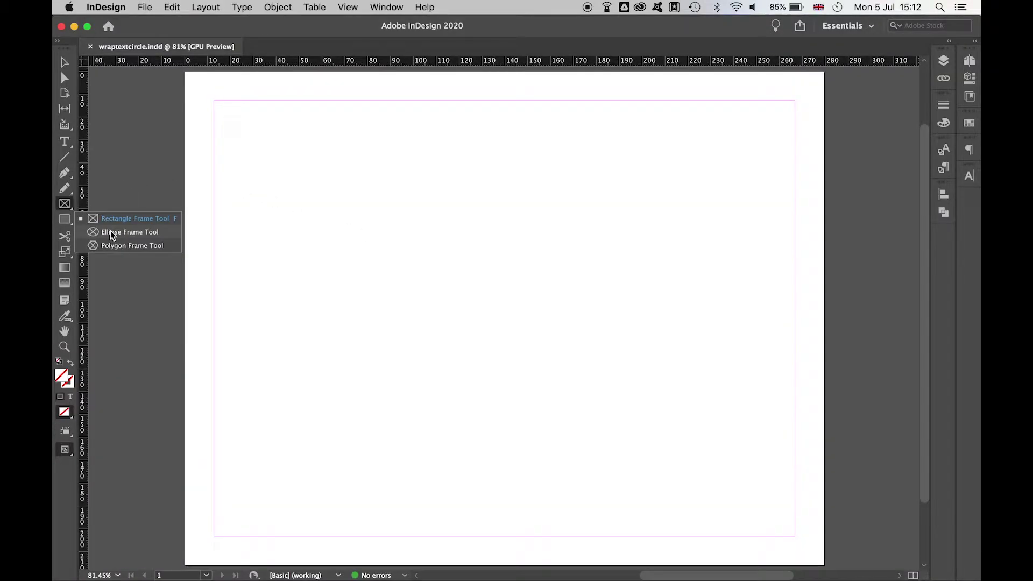
click(111, 233)
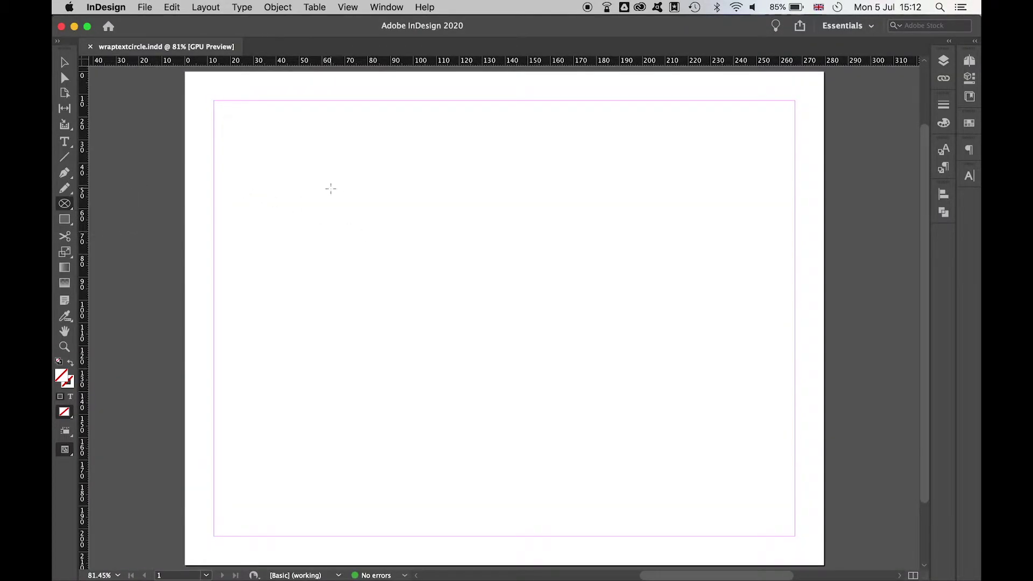
drag(331, 188, 699, 458)
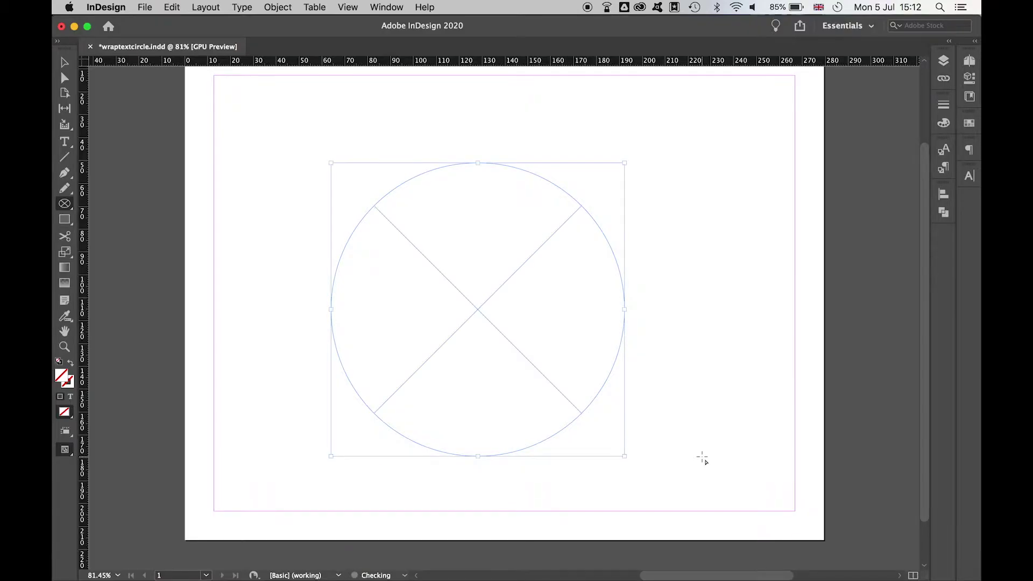
Step: Align the circle frame to the page's horizontal and vertical centres
click(945, 196)
click(843, 304)
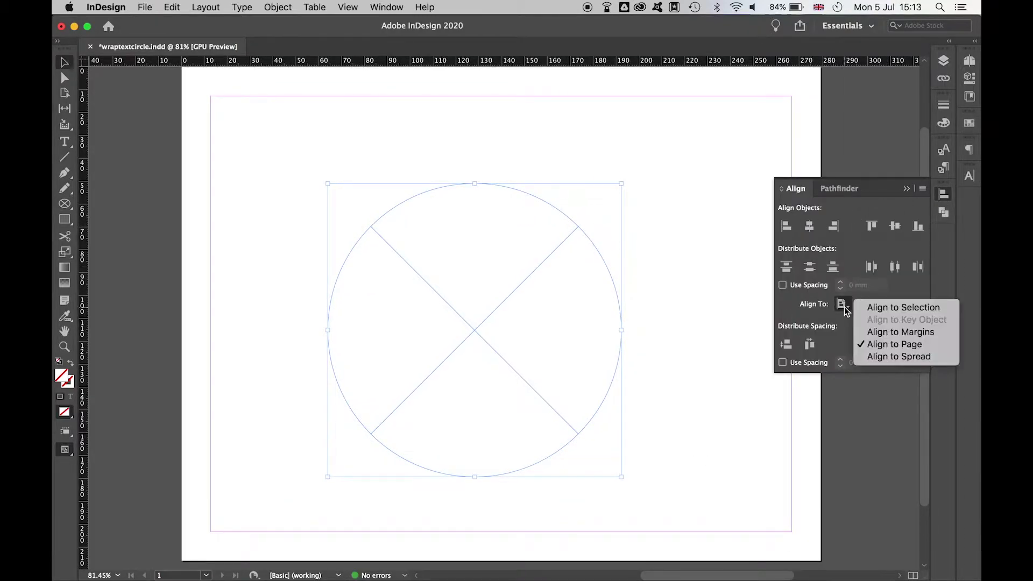
click(890, 349)
click(809, 226)
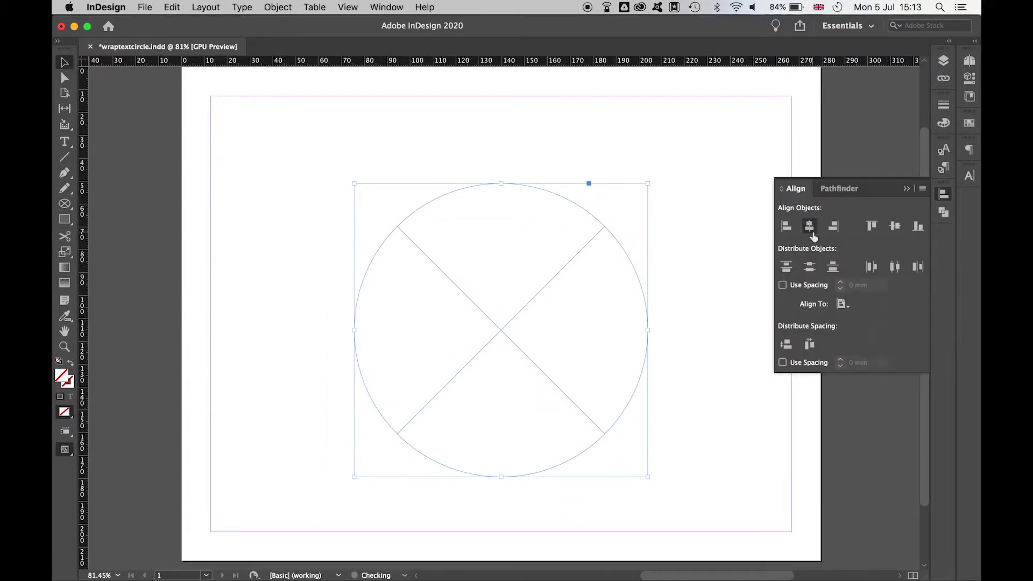
click(894, 226)
click(943, 194)
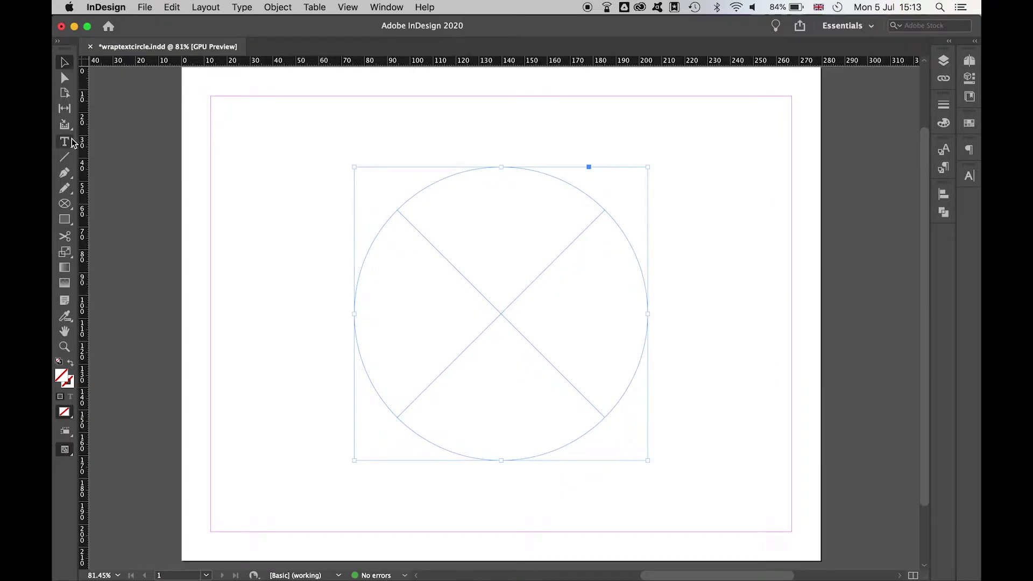
drag(74, 142, 127, 175)
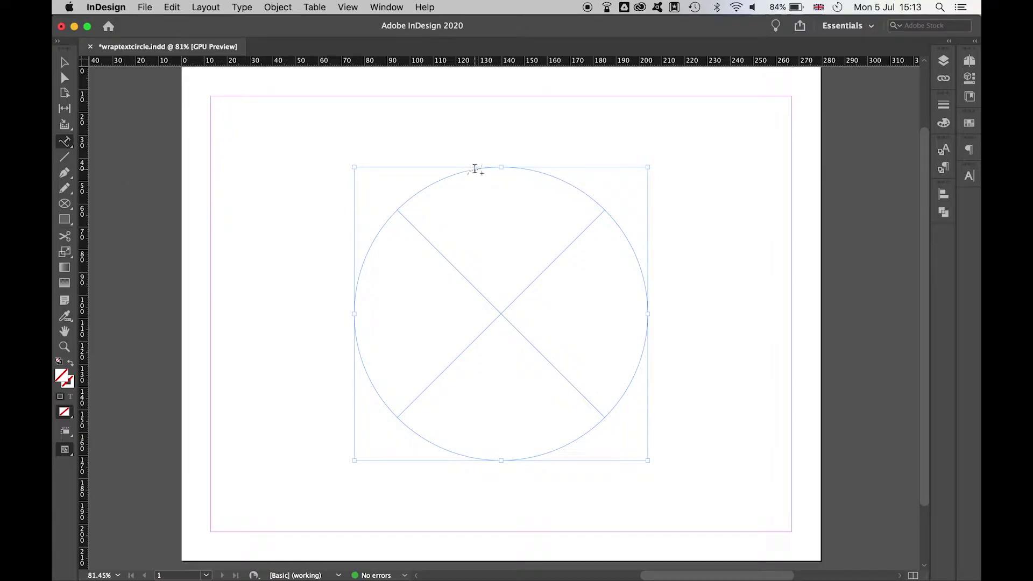
Step: Type 'YOUR TEXT' on the top of the circle's path and select the circle
click(475, 169)
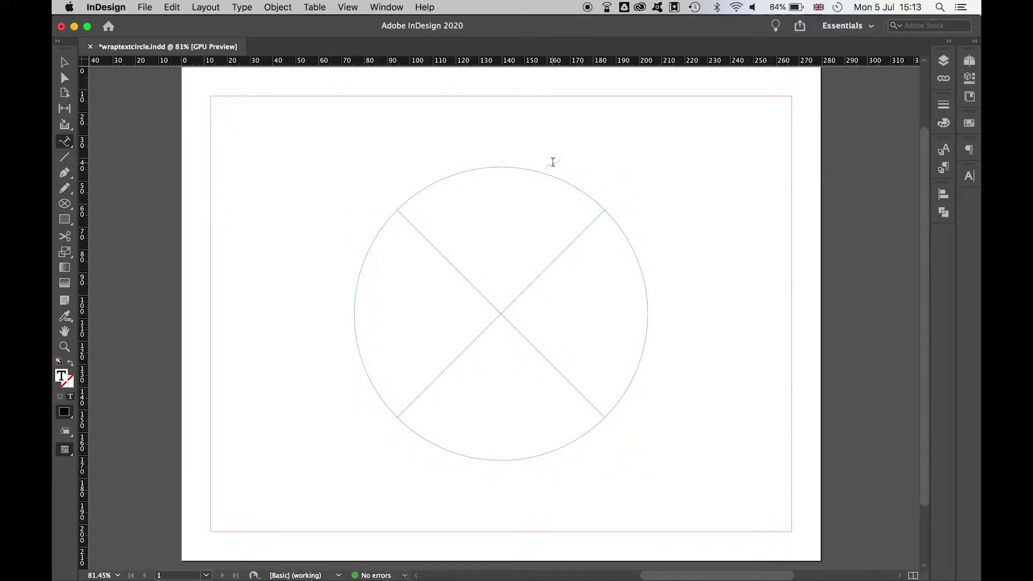
text(YOUR TEXT)
click(64, 78)
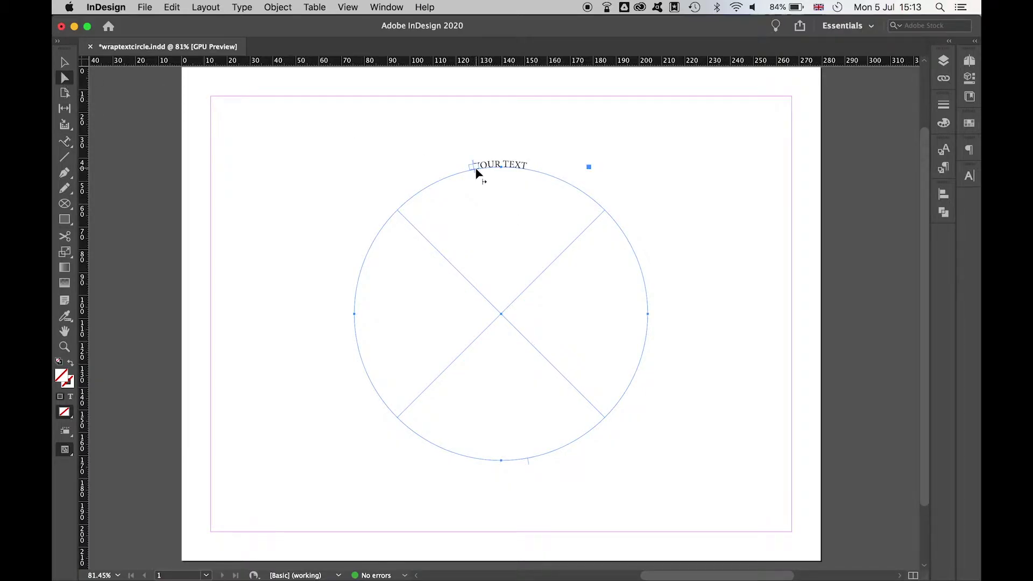
Step: Drag the path text's bracket round the circle until YOUR TEXT sits on the left
drag(507, 173, 618, 238)
drag(360, 316, 359, 314)
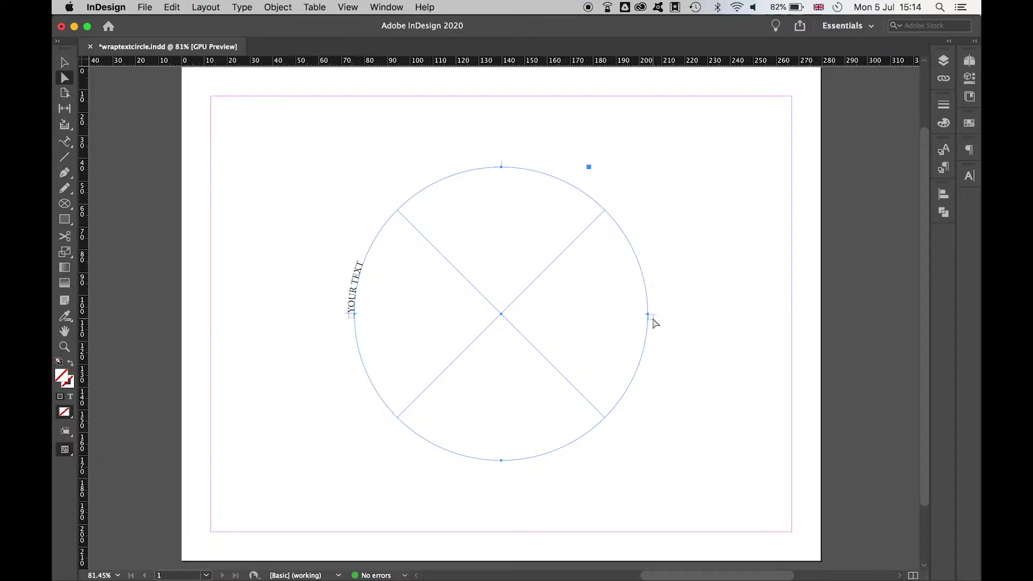
Step: Select all of YOUR TEXT on the path with the Type on a Path tool
key(shift+t)
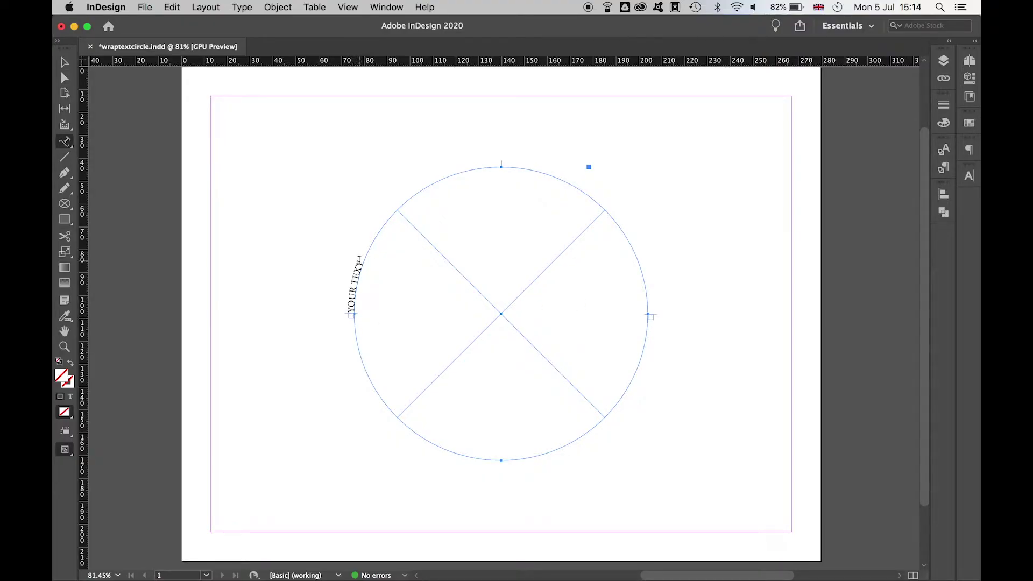
drag(360, 259, 348, 311)
click(348, 309)
triple_click(347, 307)
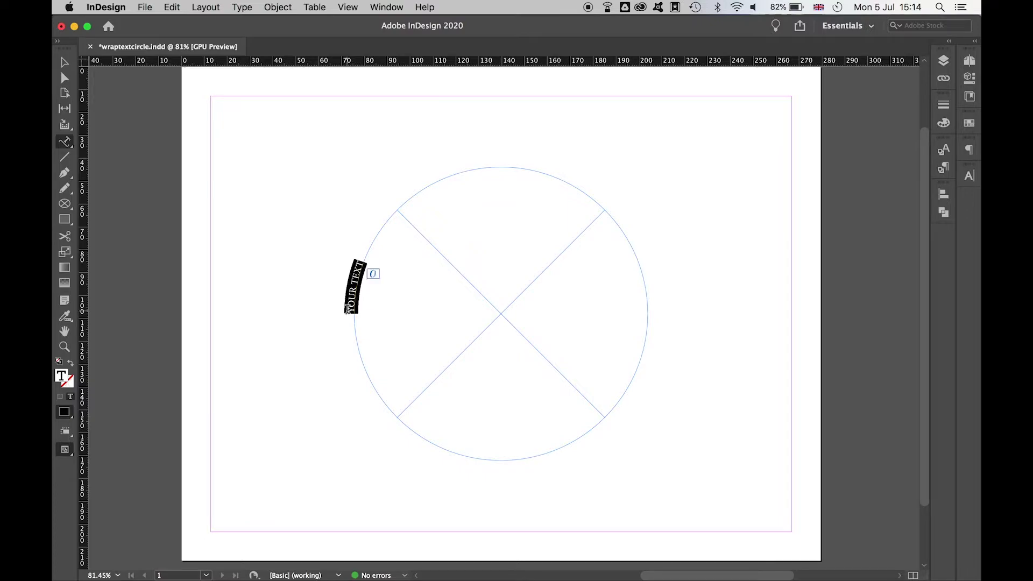
Step: Apply Align Center in the Paragraph panel so the text centres atop the circle
click(968, 154)
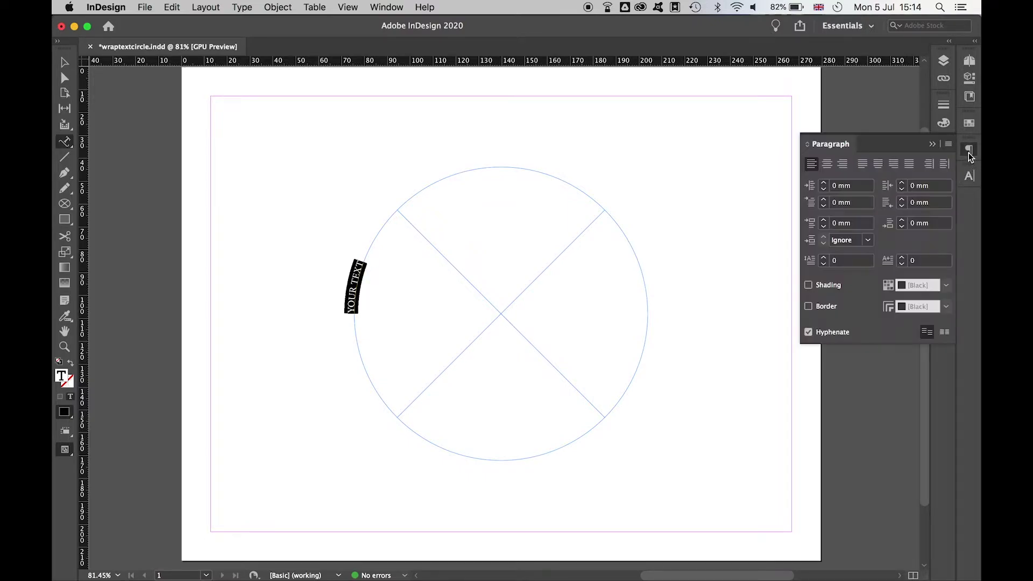
click(828, 164)
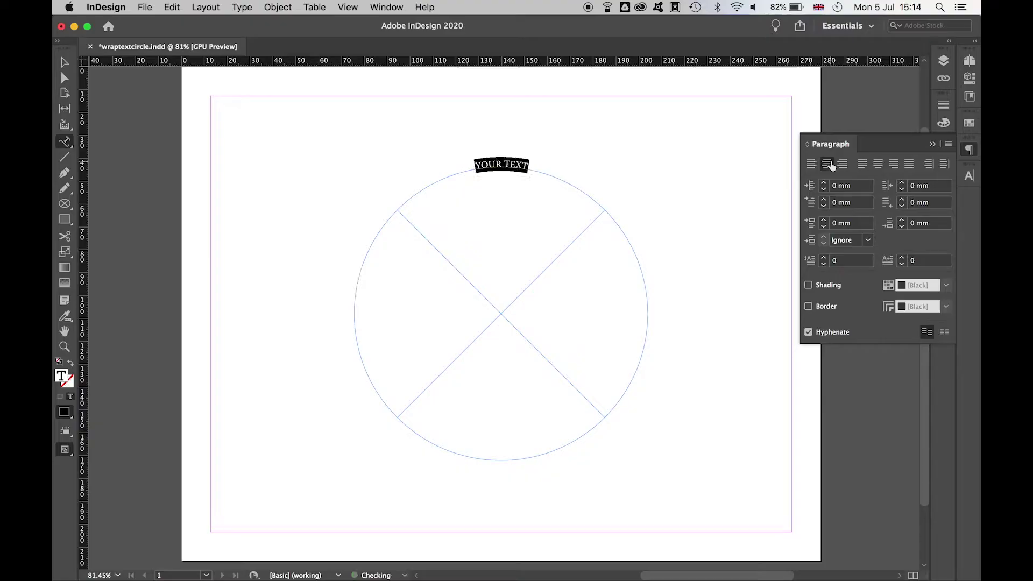
click(813, 164)
click(828, 163)
click(843, 164)
click(879, 164)
click(829, 164)
click(968, 176)
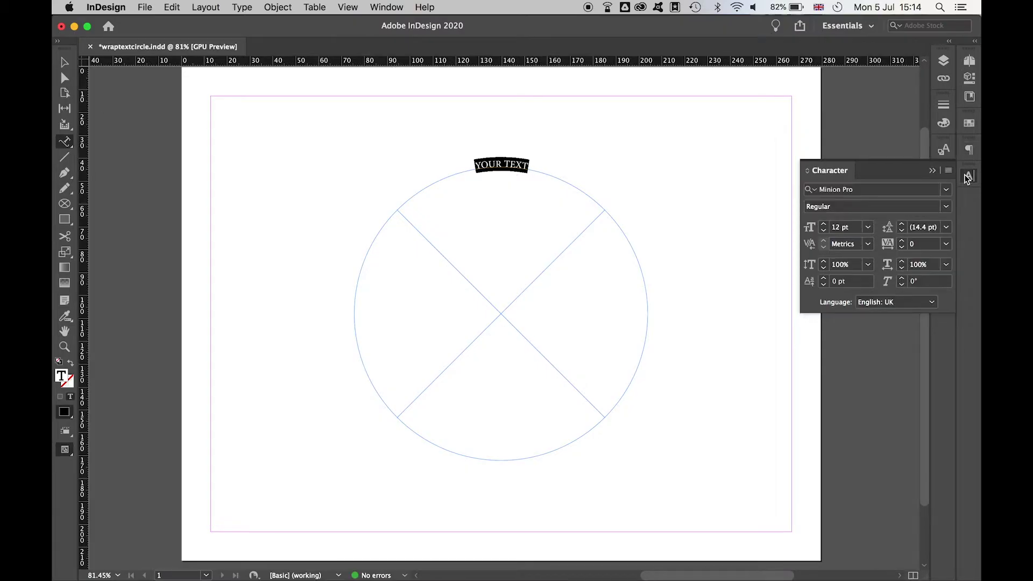
Step: Set the path text's font to Open Sans Condensed Bold
click(860, 191)
text(Open)
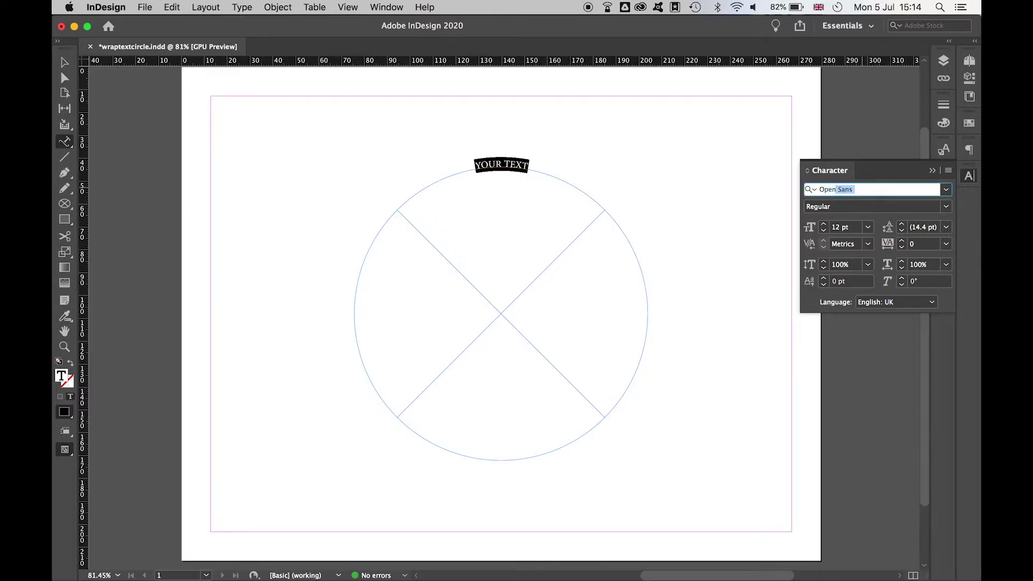
text( Sans Con)
key(Return)
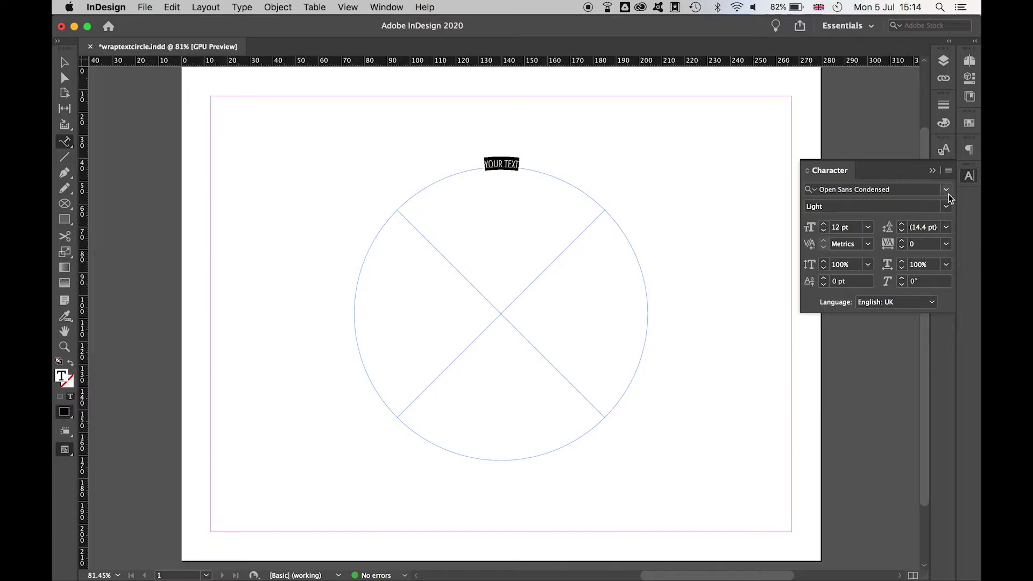
click(946, 205)
click(892, 248)
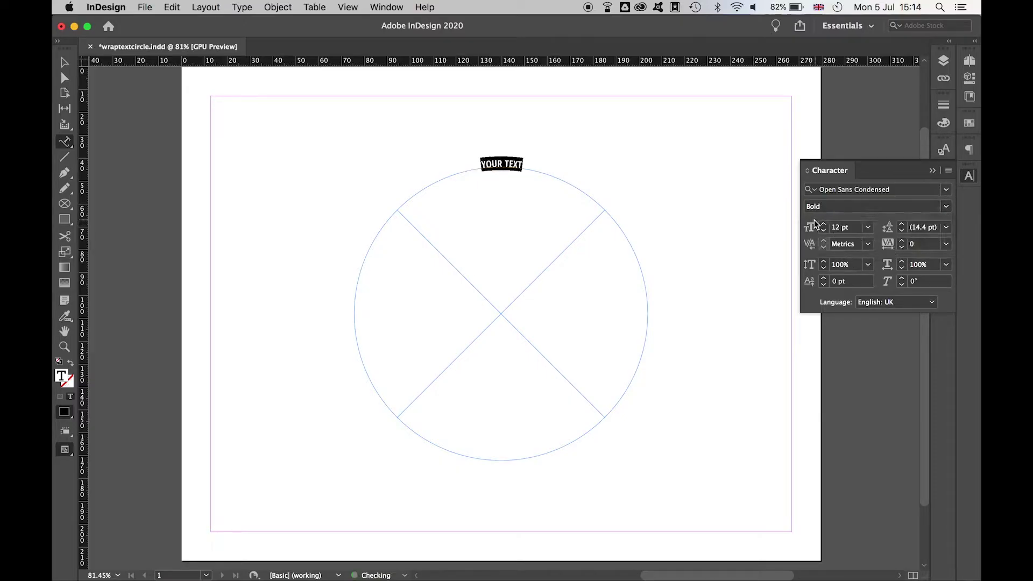
Step: Enlarge the text to 80 pt with -75 tracking, then deselect the circle
click(824, 224)
shift+click(824, 224)
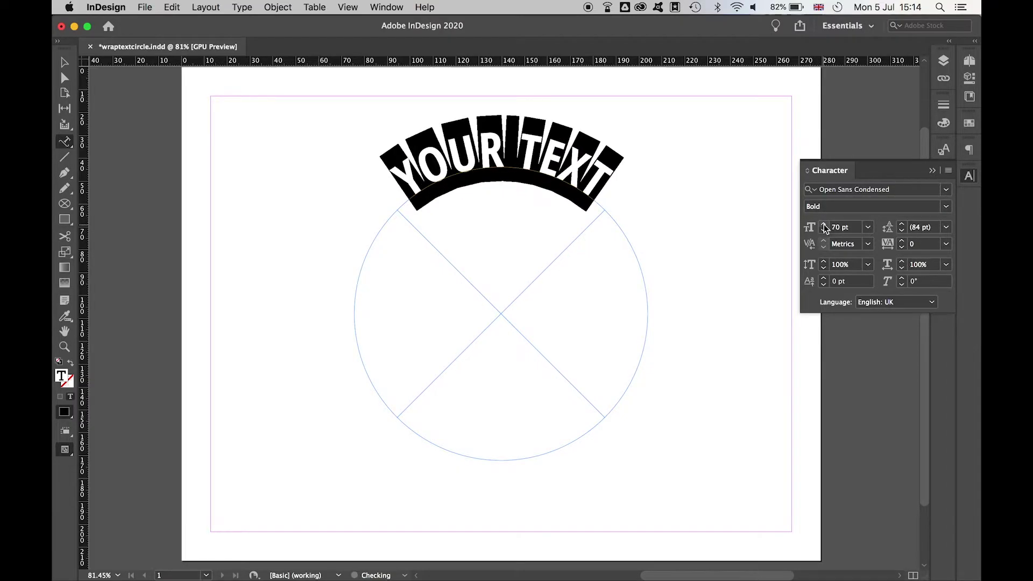
shift+click(824, 225)
shift+click(825, 225)
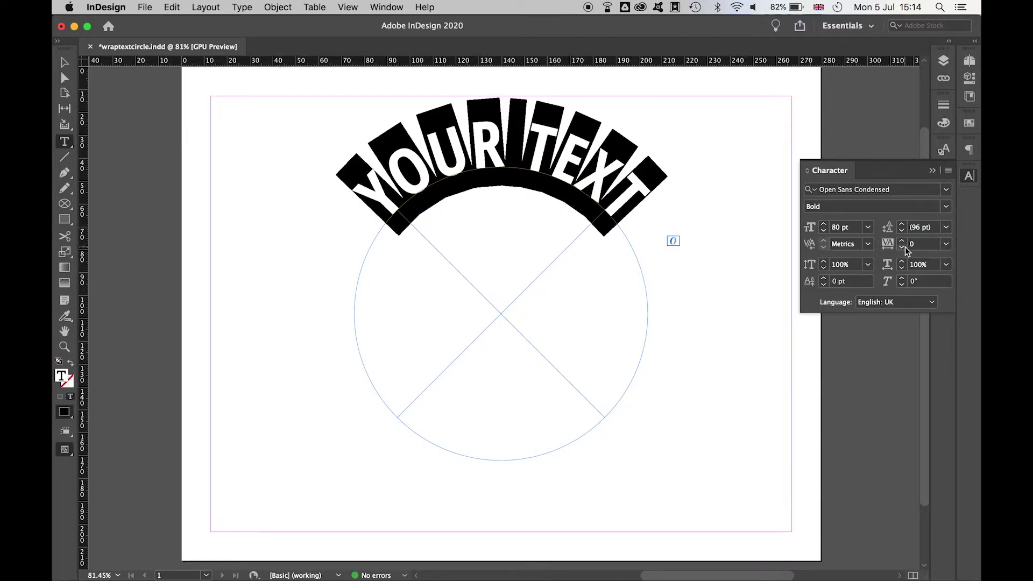
click(899, 248)
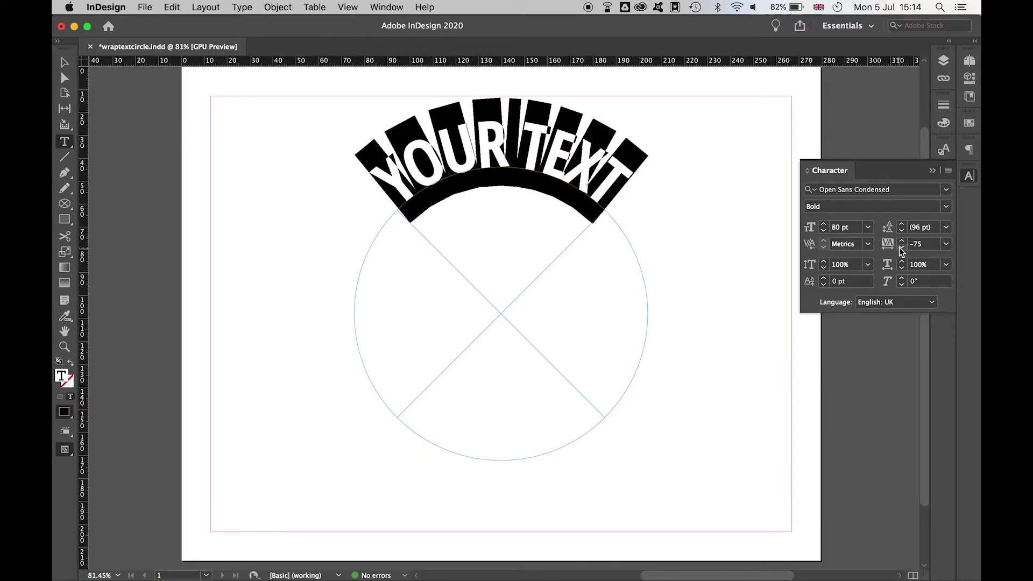
click(65, 62)
click(703, 173)
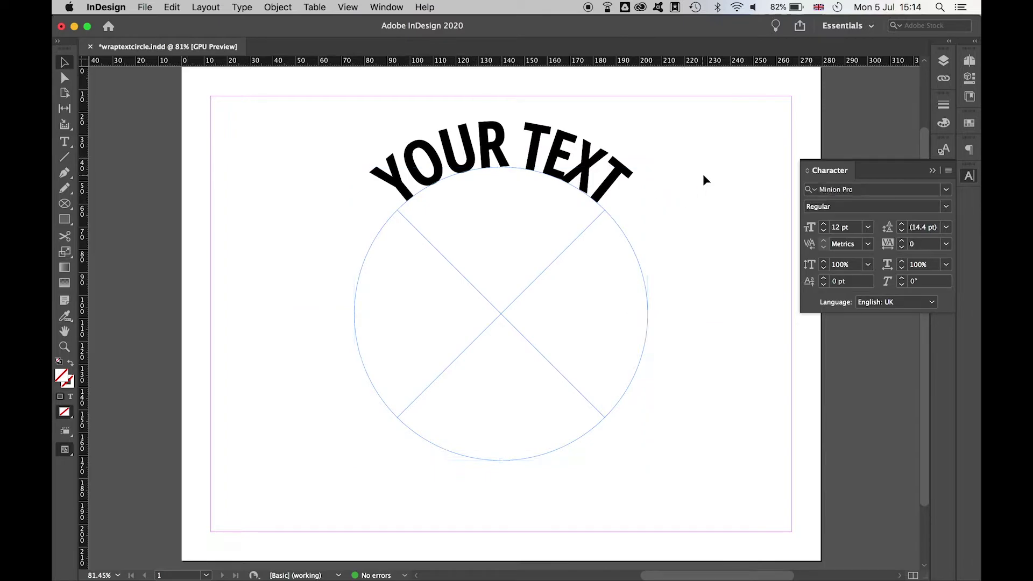
Step: Alt-drag the text circle to the right to create a duplicate
click(969, 175)
click(601, 317)
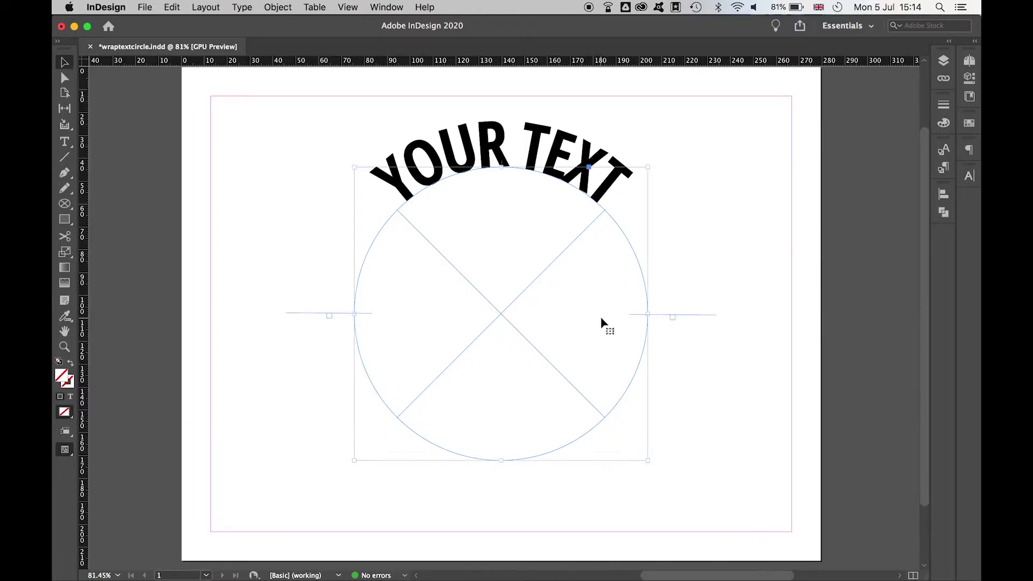
drag(547, 318, 680, 318)
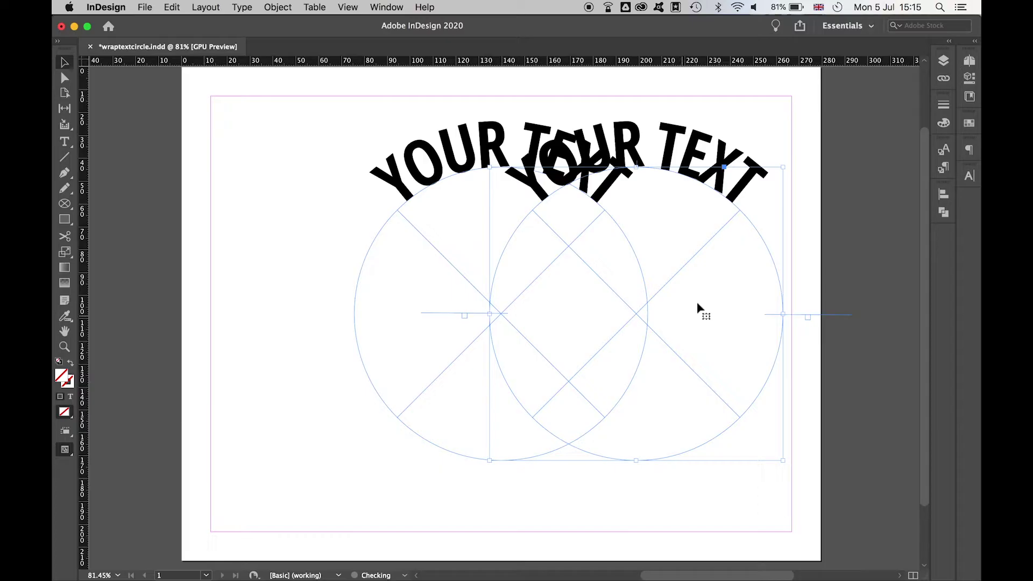
Step: Enable Flip in the copy's Type on a Path Options
click(246, 9)
mouse_move(303, 202)
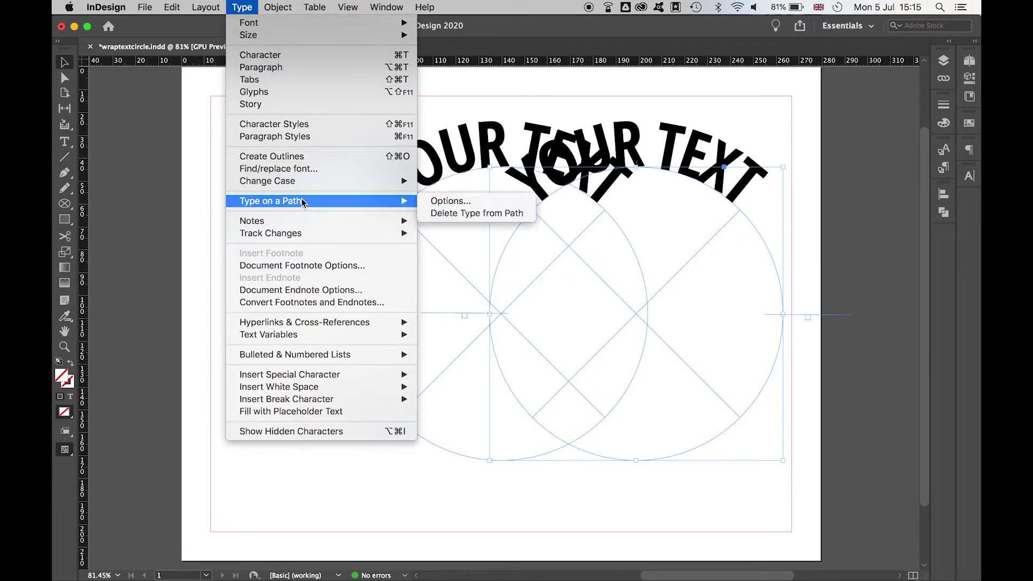
click(451, 201)
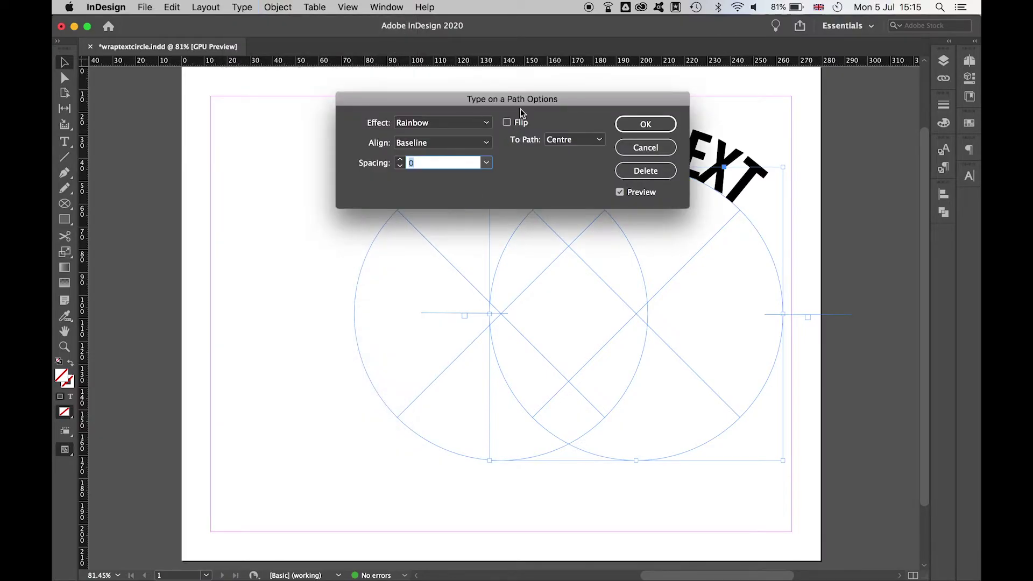
drag(523, 102, 296, 113)
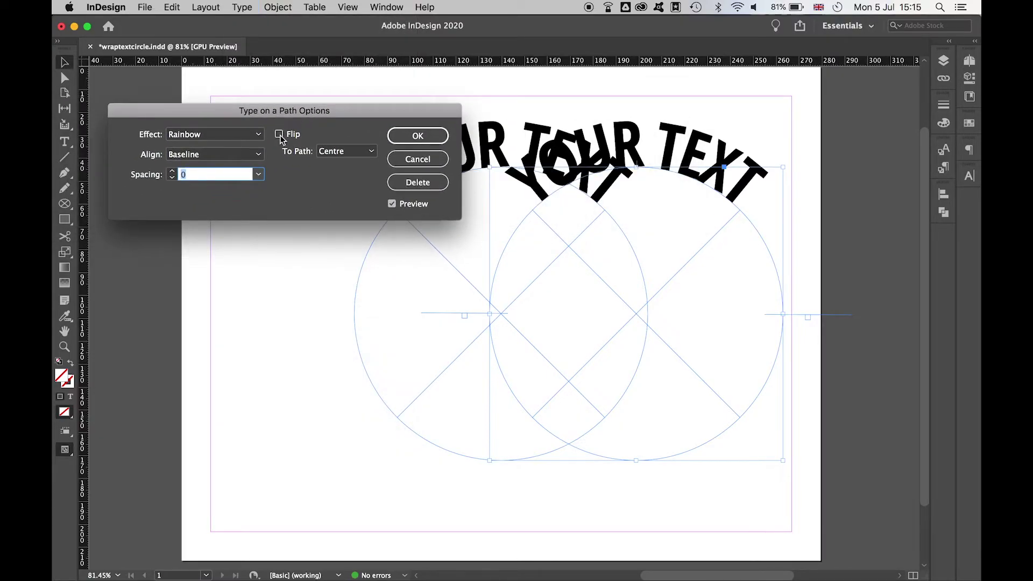
click(279, 134)
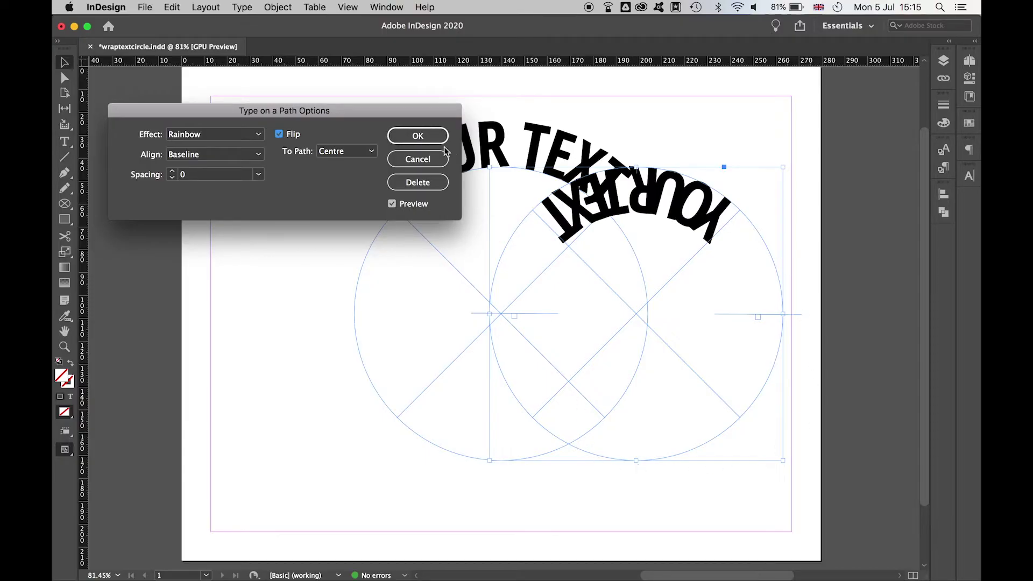
click(428, 138)
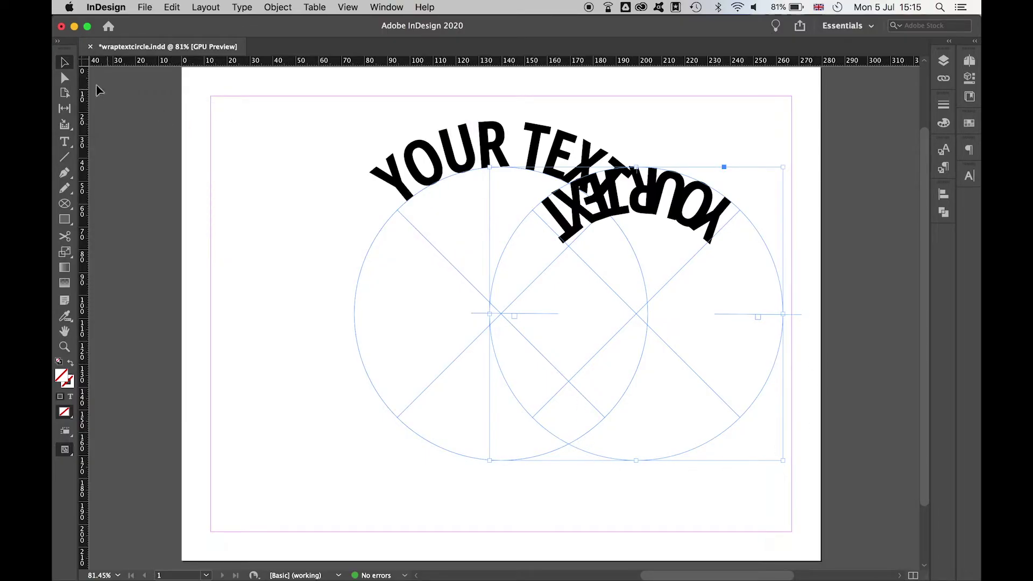
click(65, 78)
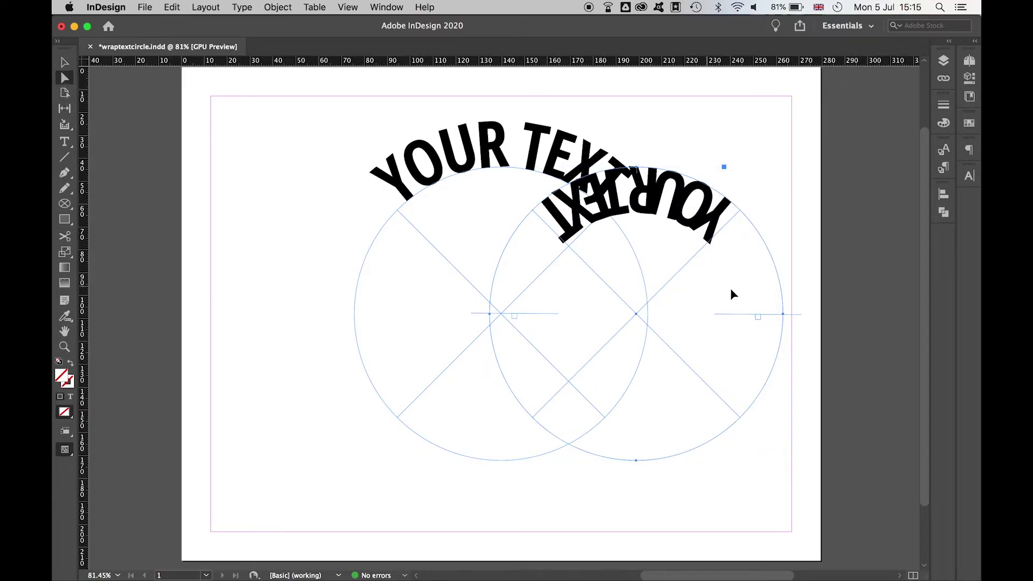
Step: Drag the flipped text's bracket round the right circle down to its bottom
drag(759, 363, 500, 371)
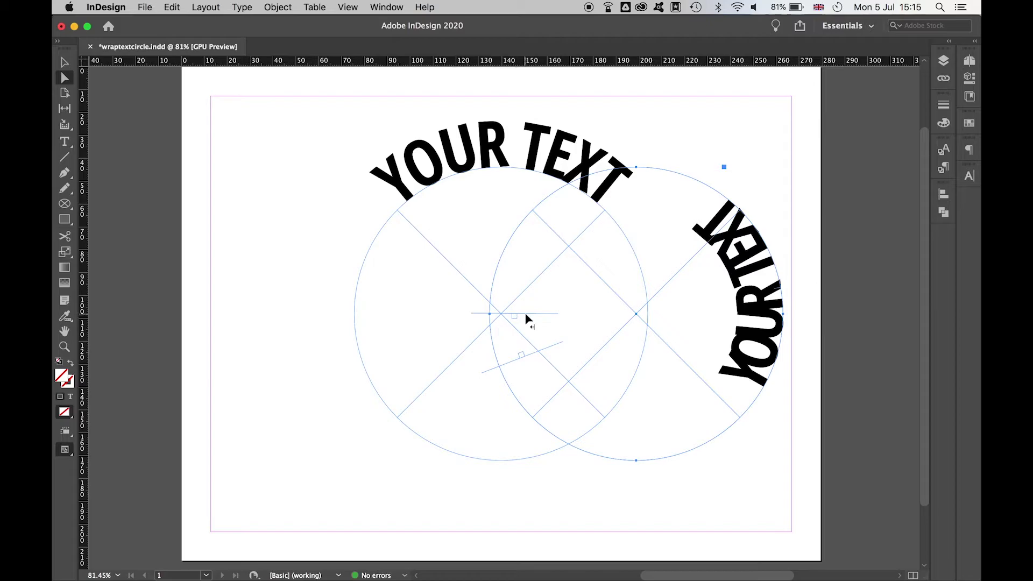
drag(765, 296, 767, 315)
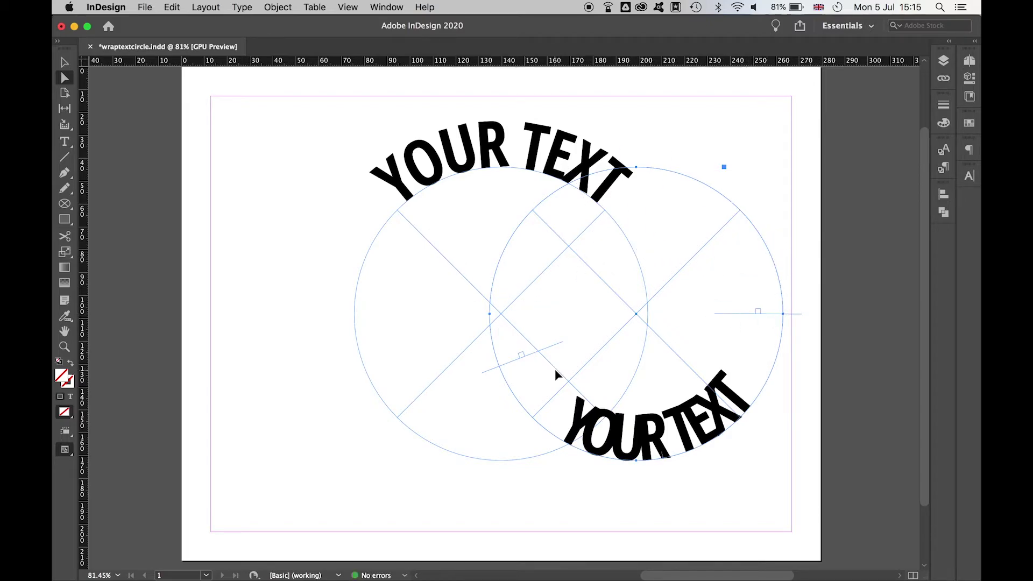
Step: Nudge the bottom text to centre it, then drag the left circle left and reposition the right one
drag(497, 330, 494, 318)
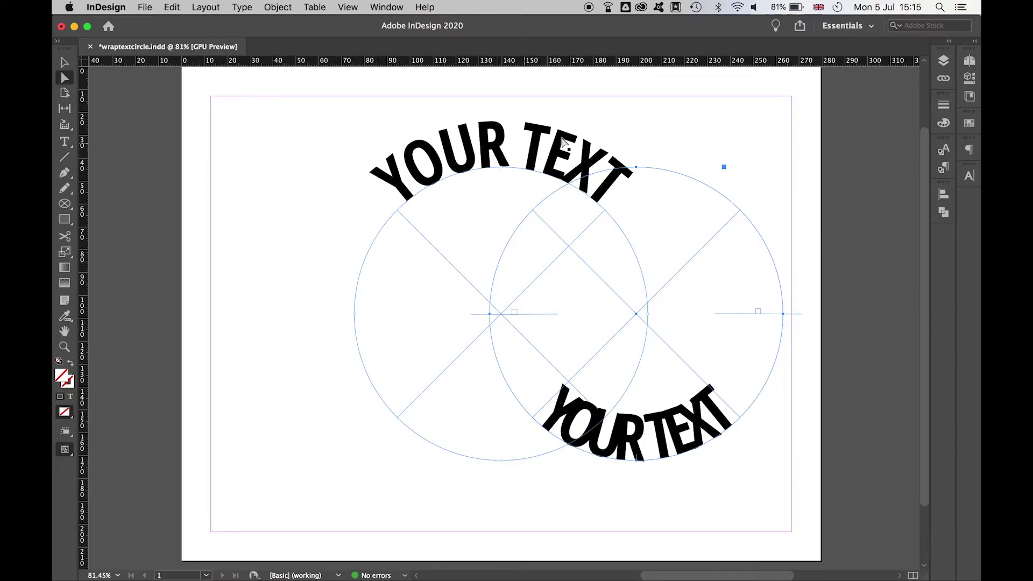
key(v)
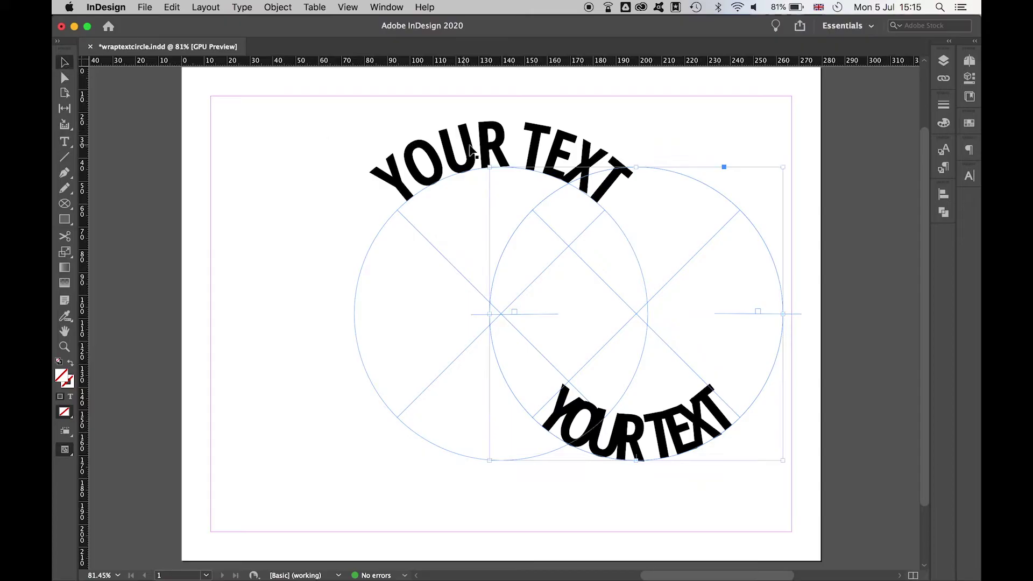
drag(481, 145, 264, 141)
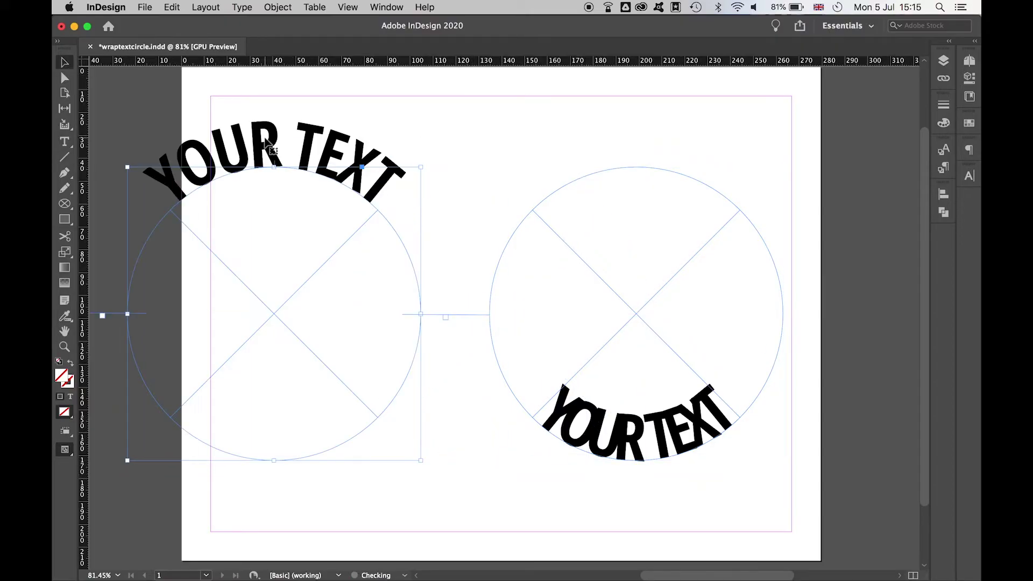
drag(671, 189, 642, 162)
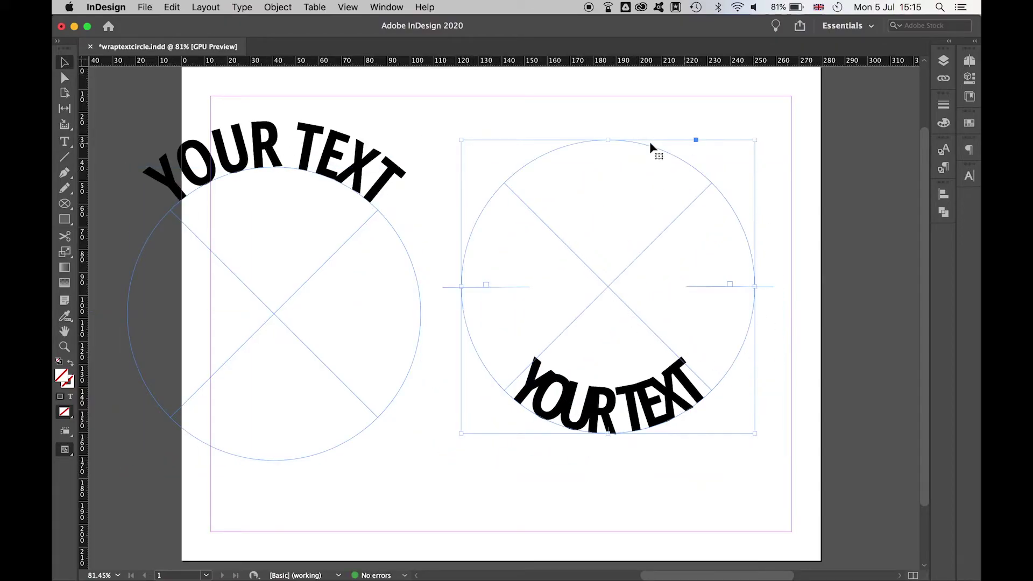
click(64, 140)
Step: Select the bottom YOUR TEXT and set its baseline shift to -57 pt
click(112, 166)
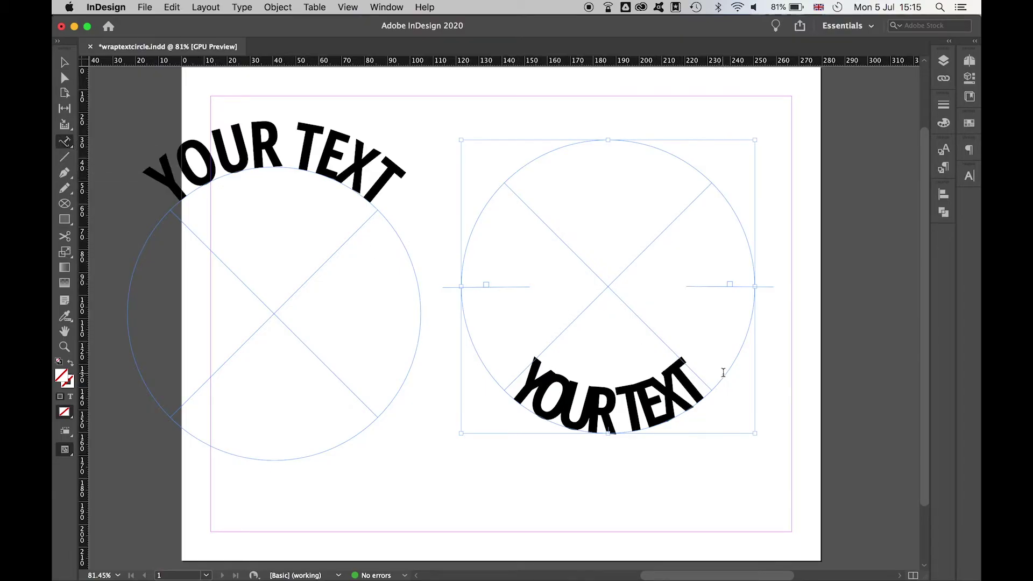
drag(688, 368, 510, 379)
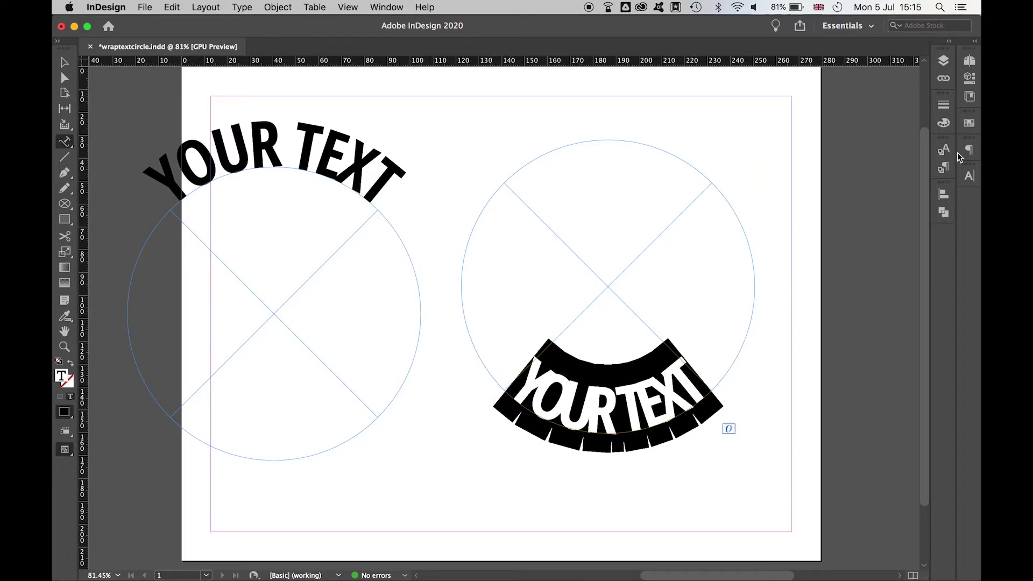
click(972, 176)
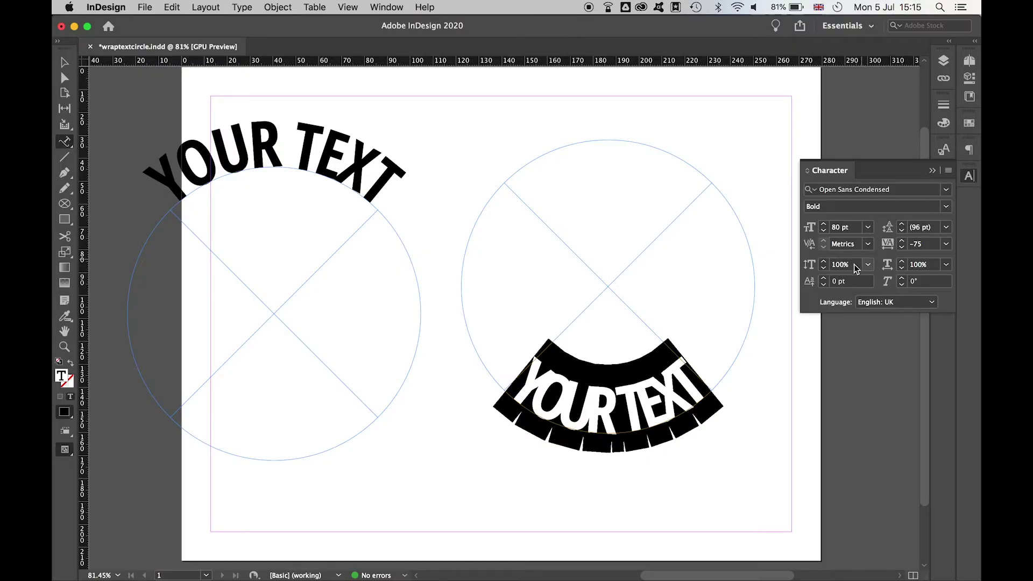
click(824, 278)
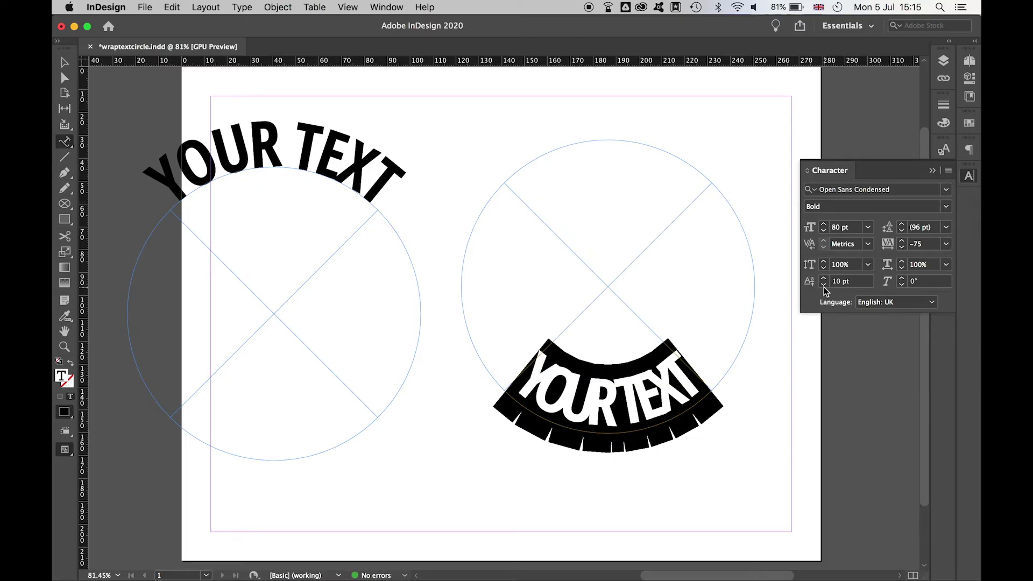
click(824, 285)
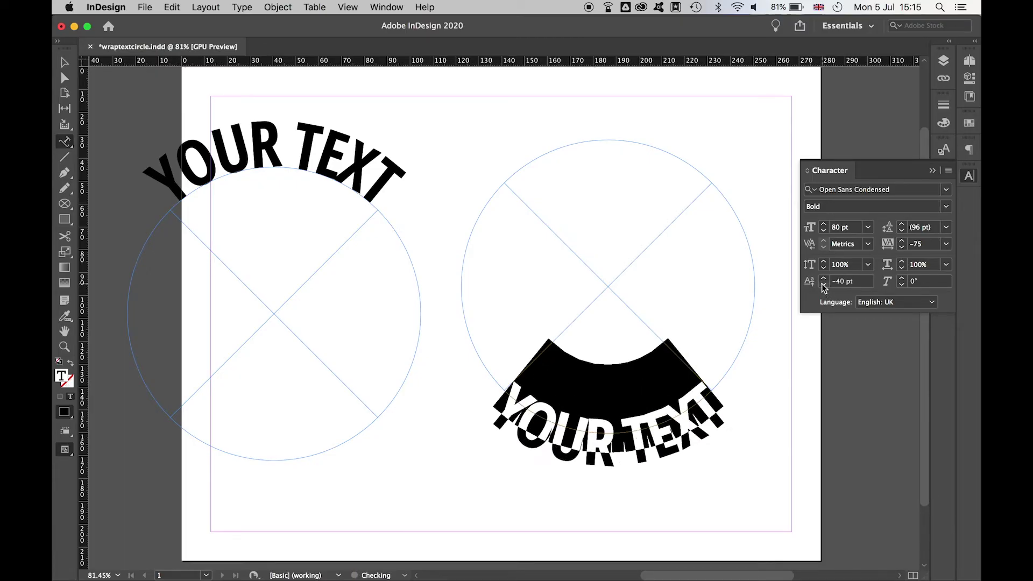
click(823, 285)
click(824, 285)
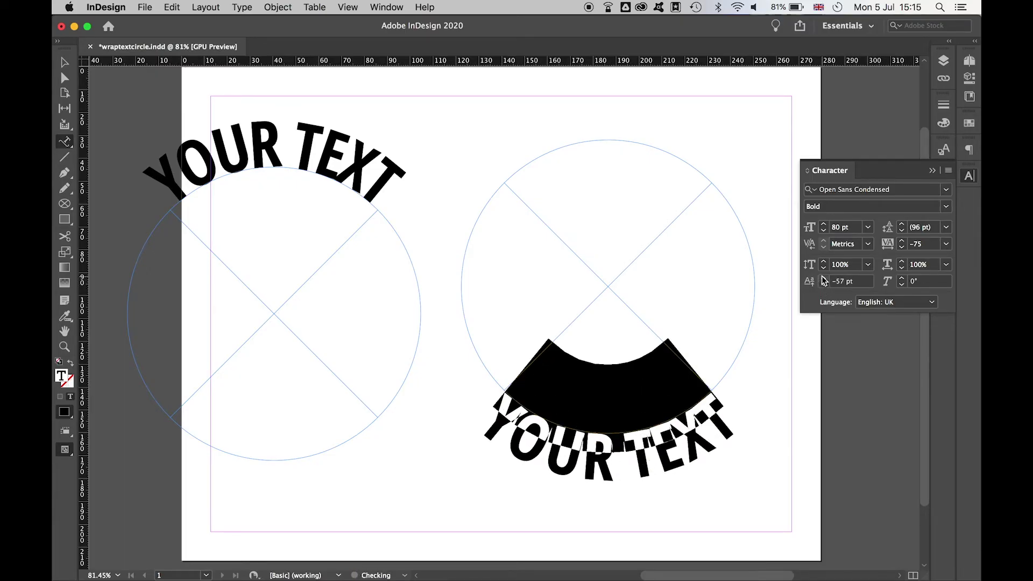
click(824, 278)
click(823, 278)
click(824, 285)
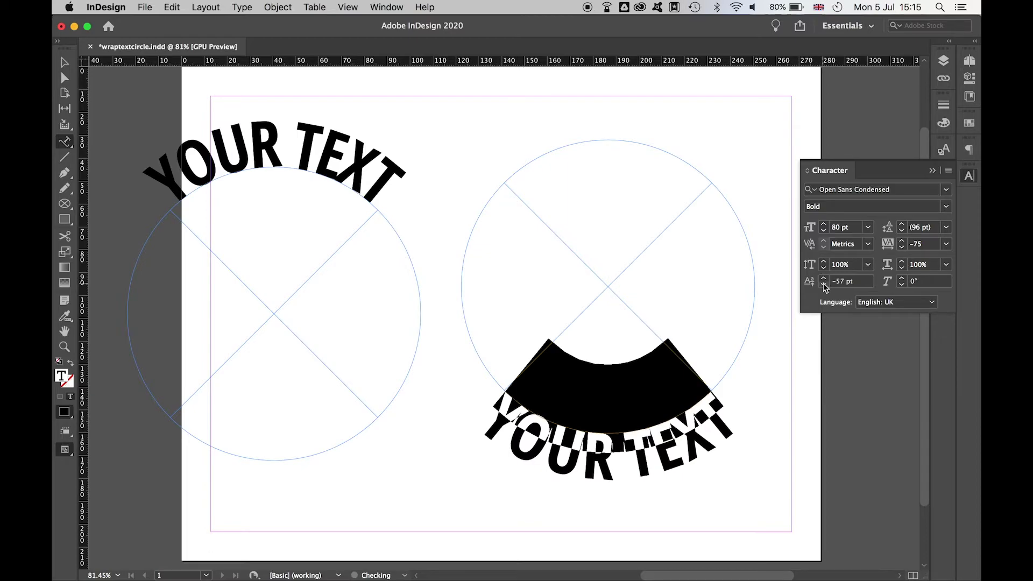
Step: Keep the bottom text's tracking at -75 and return to the Selection tool
click(903, 241)
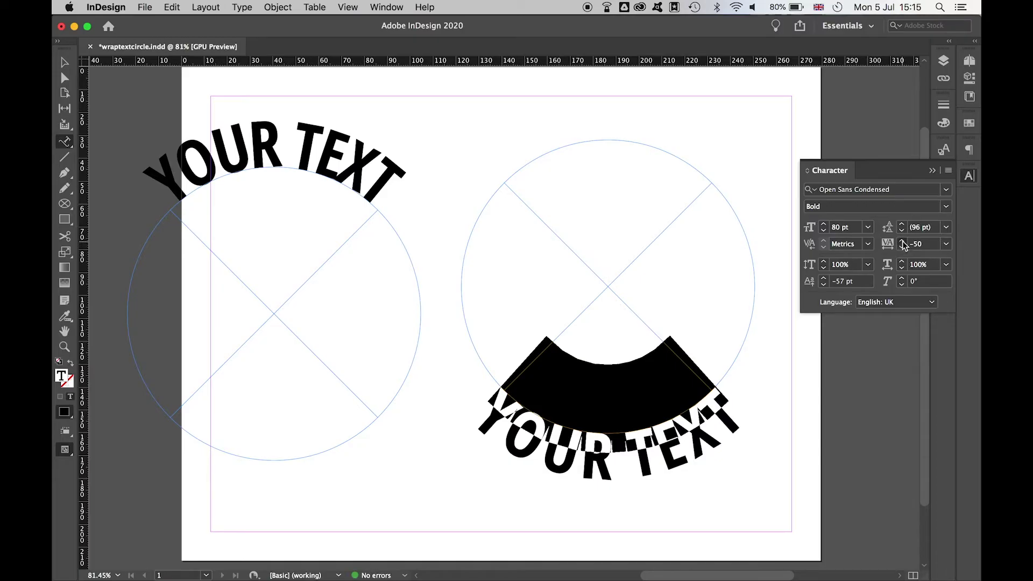
click(902, 240)
click(902, 247)
click(902, 247)
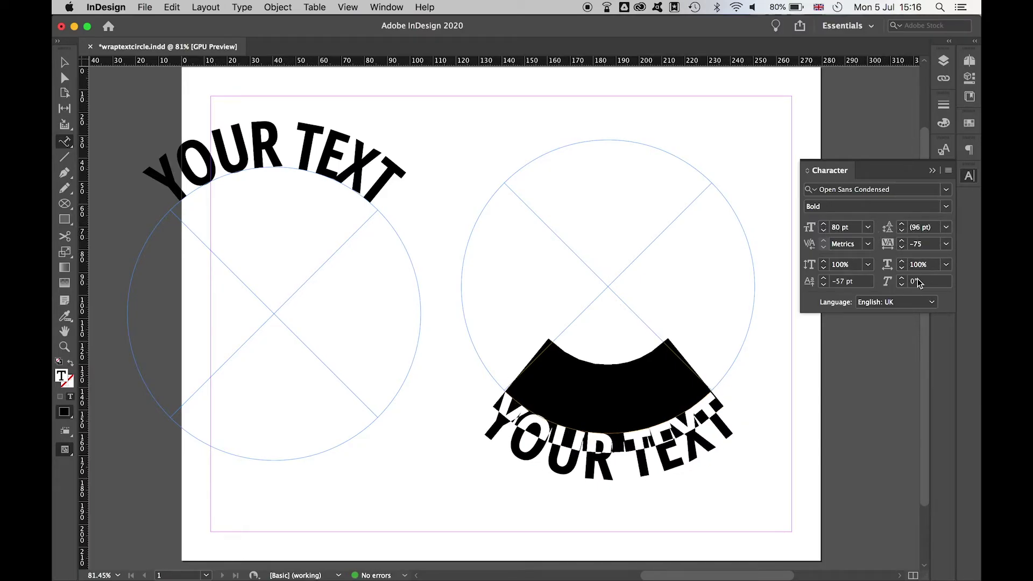
click(64, 61)
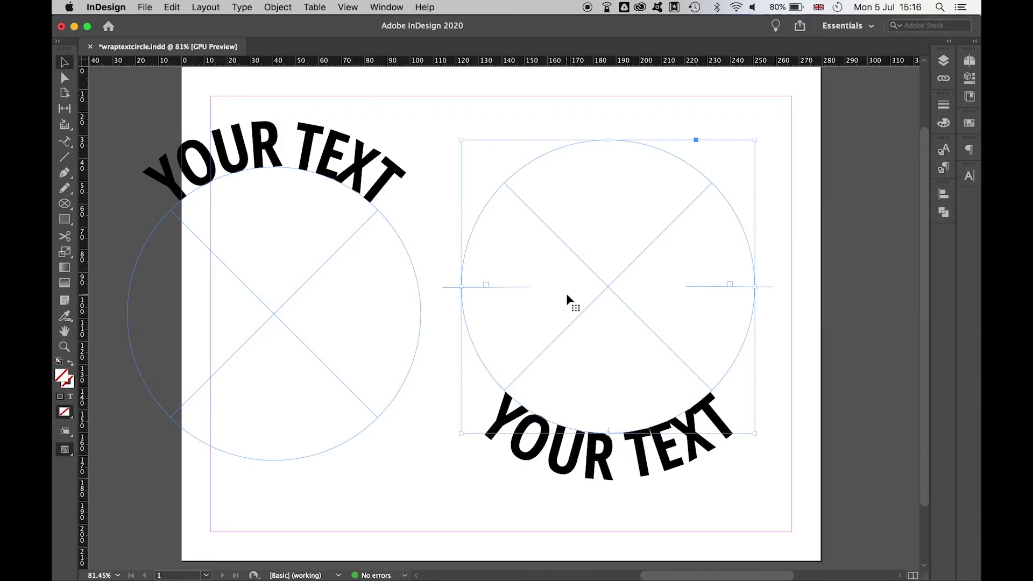
Step: Marquee-select both text circles, align their horizontal and vertical centres, then deselect
click(877, 237)
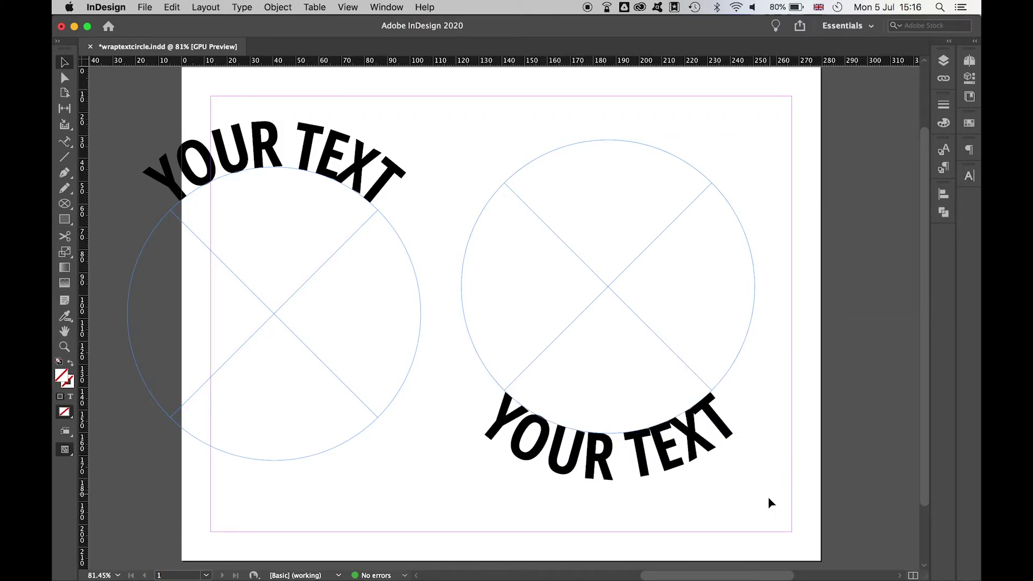
drag(764, 505, 302, 182)
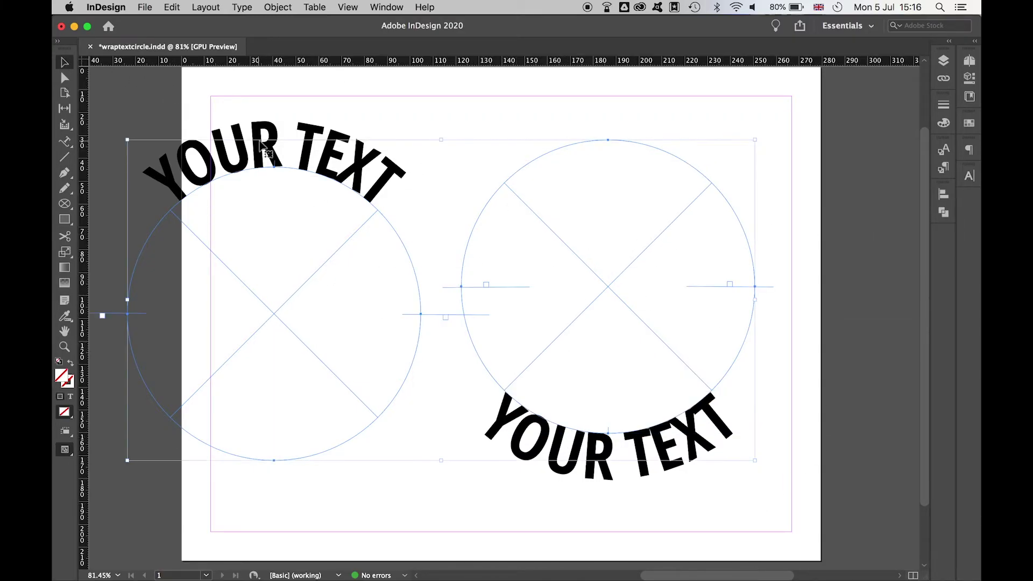
click(944, 194)
click(809, 225)
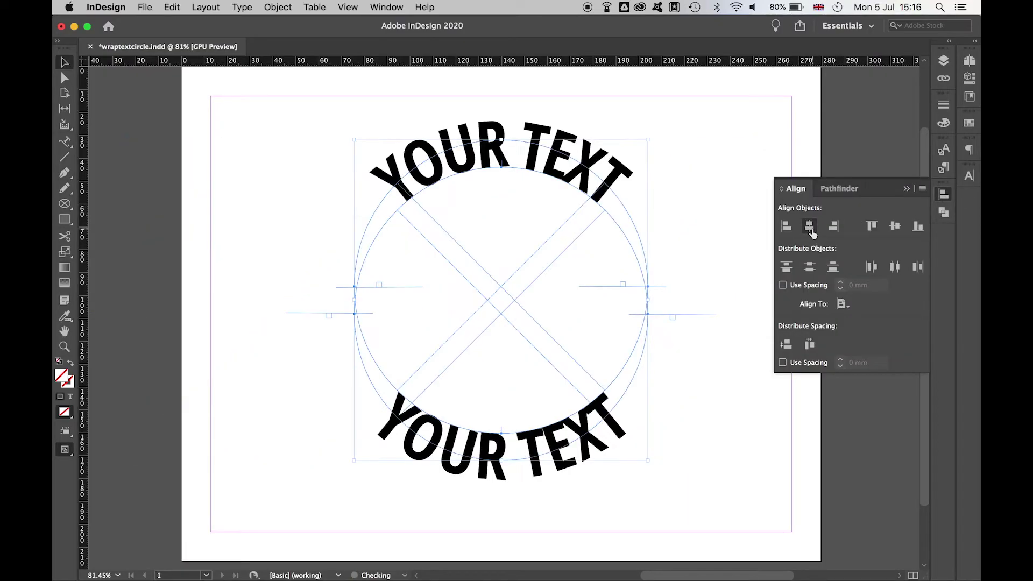
click(895, 226)
click(755, 385)
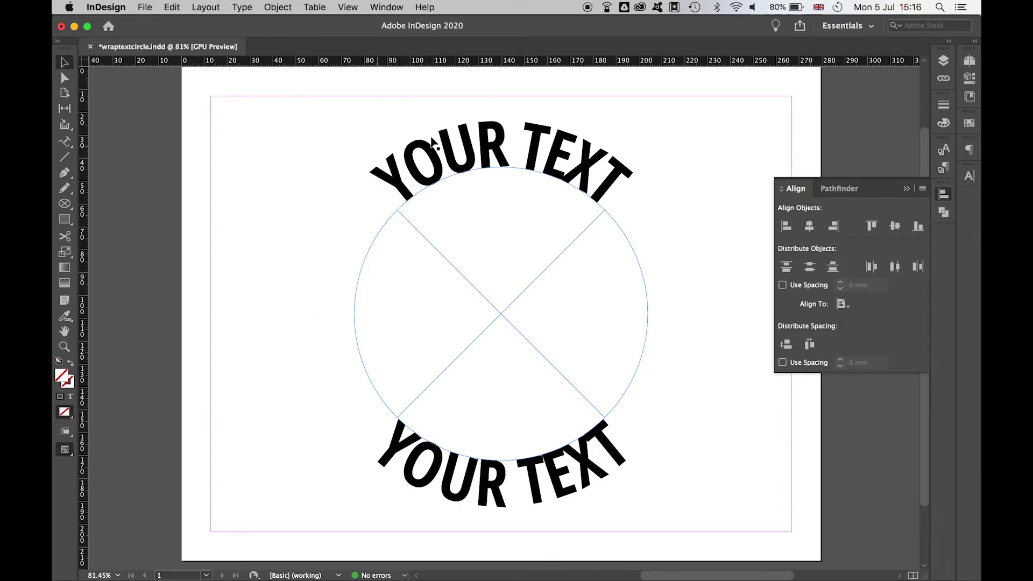
Step: Check the words TEXT and YOUR on the top and bottom arcs, then clear the selection
click(65, 142)
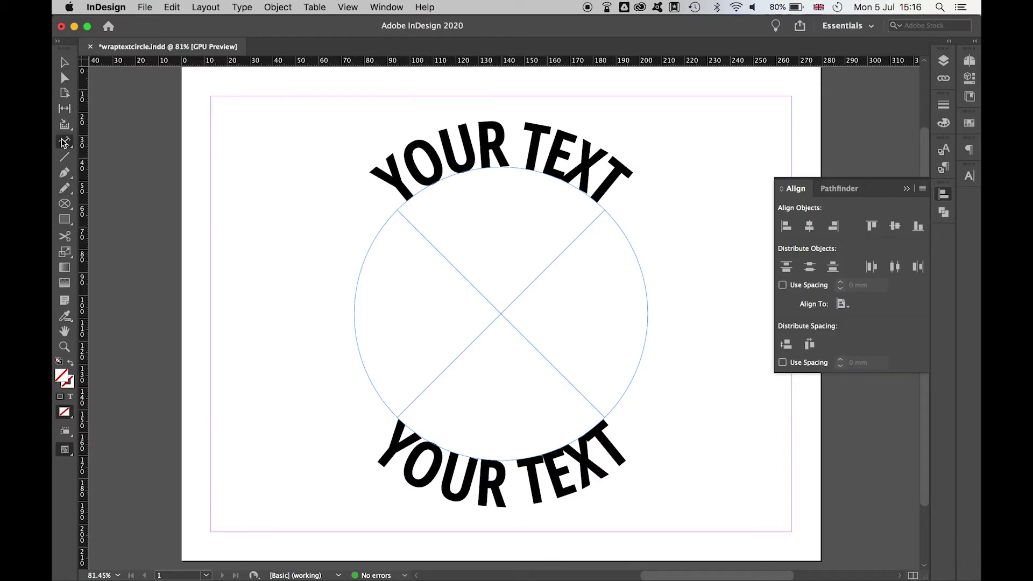
double_click(620, 181)
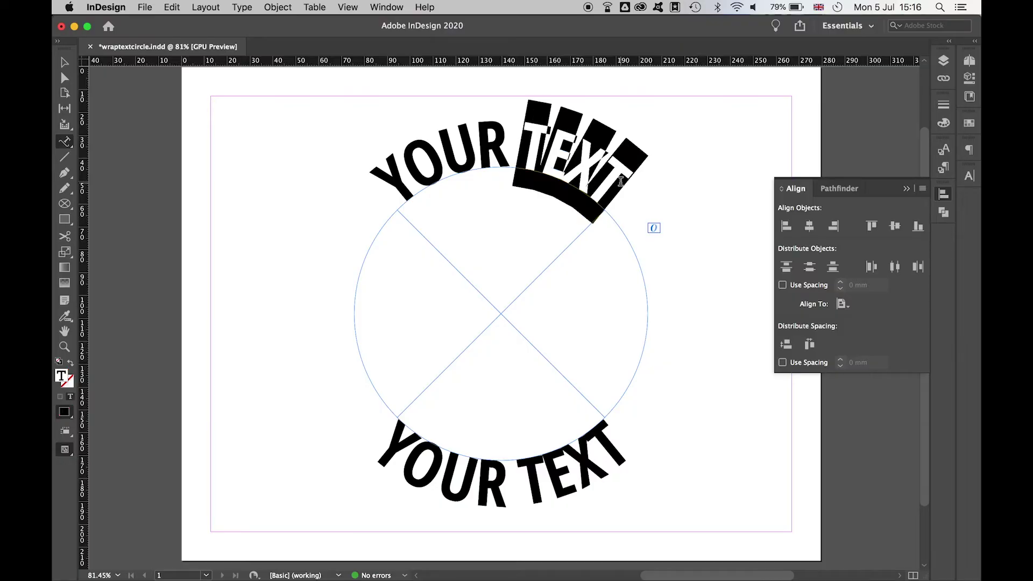
double_click(519, 460)
drag(519, 460, 382, 422)
click(181, 121)
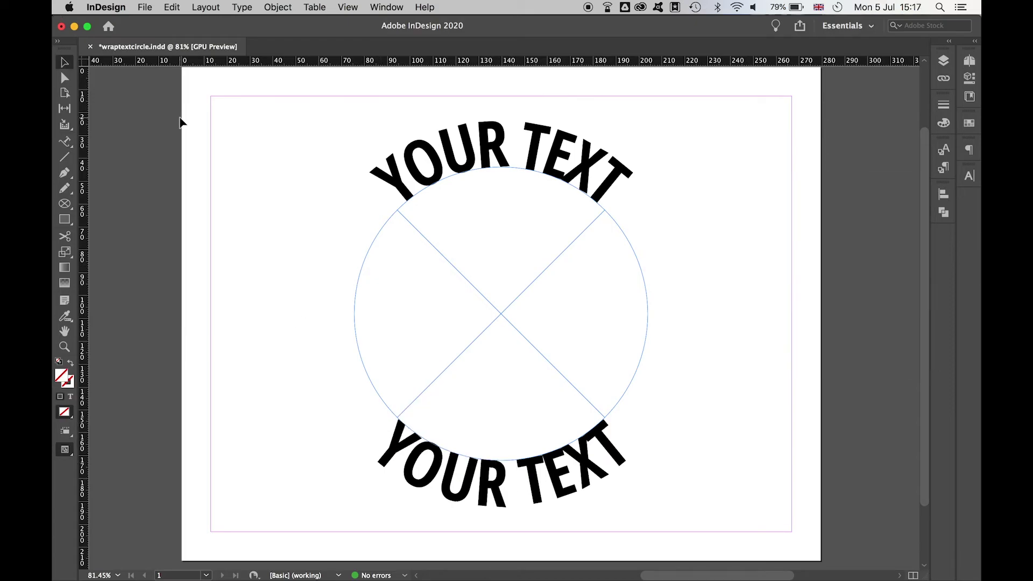
Step: Draw a large circle with the Ellipse Frame tool enclosing both text arcs
click(65, 203)
drag(275, 108, 358, 191)
drag(619, 322, 737, 545)
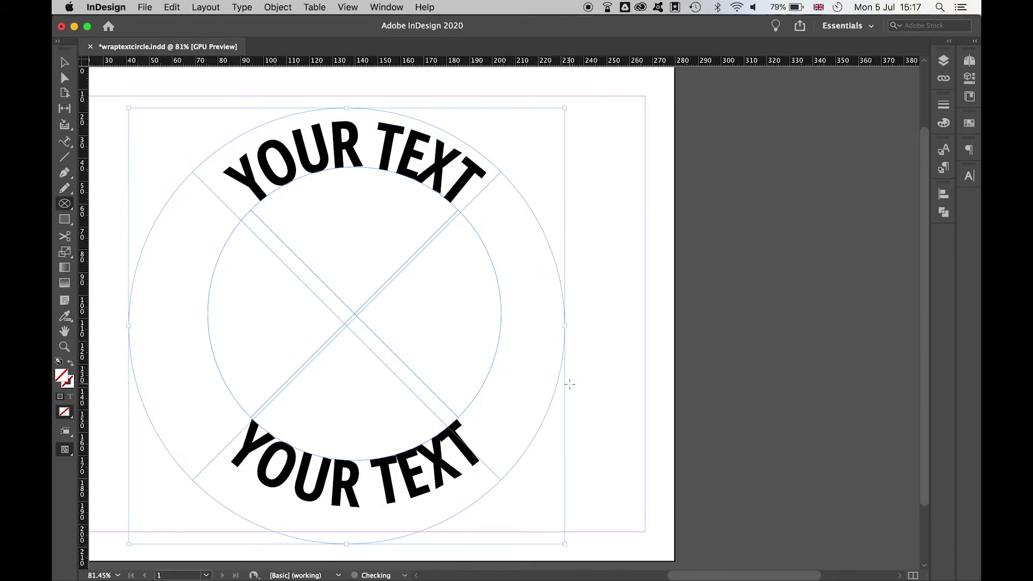
scroll(570, 388, left, 2)
scroll(569, 387, up, 1)
key(v)
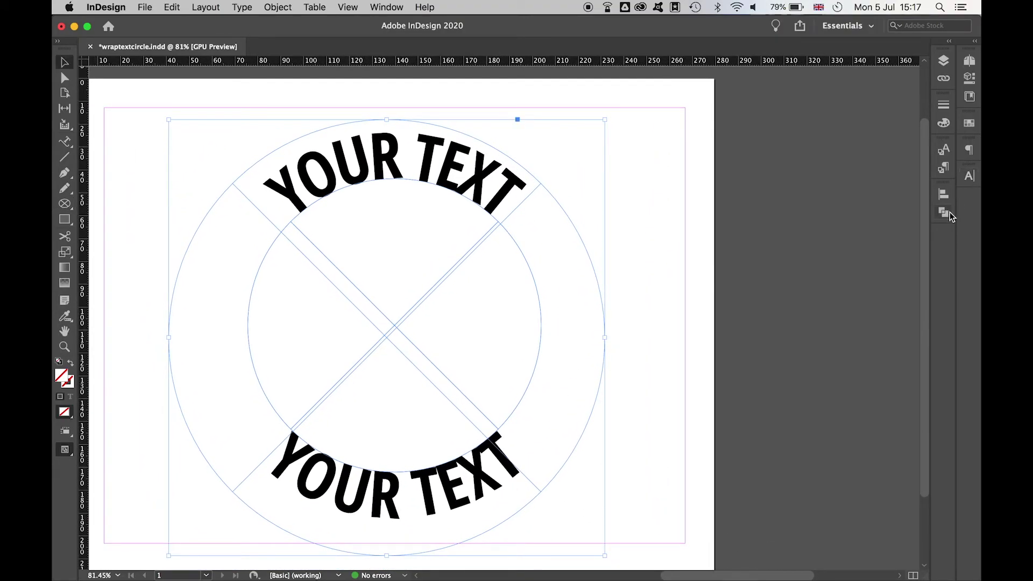
Step: Centre the large circle horizontally and vertically within the margins
click(944, 193)
click(809, 226)
click(894, 226)
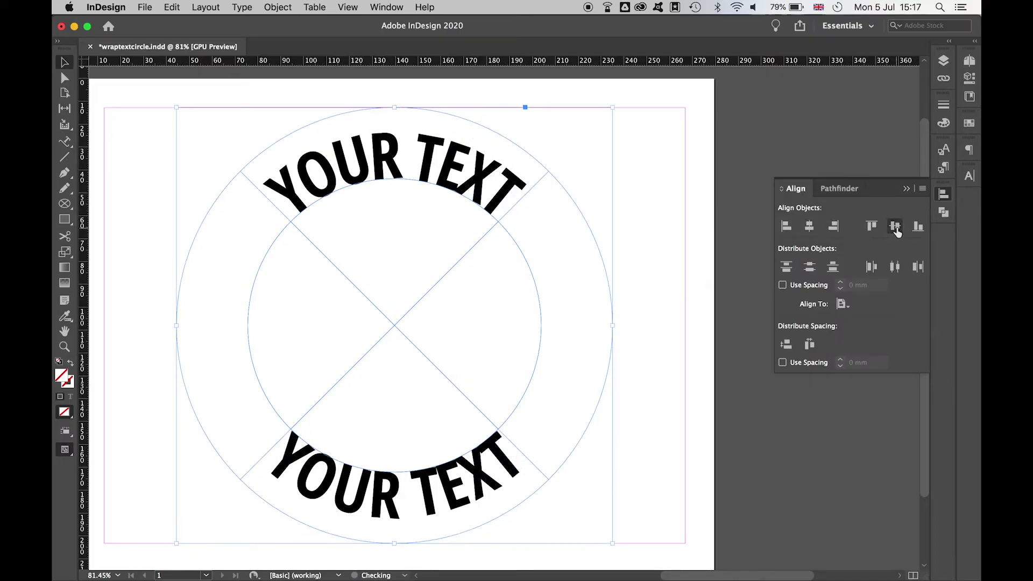
click(943, 193)
Step: Fill the circle with the C=100 cyan swatch, send it to back, and draw a smaller centred circle
click(969, 122)
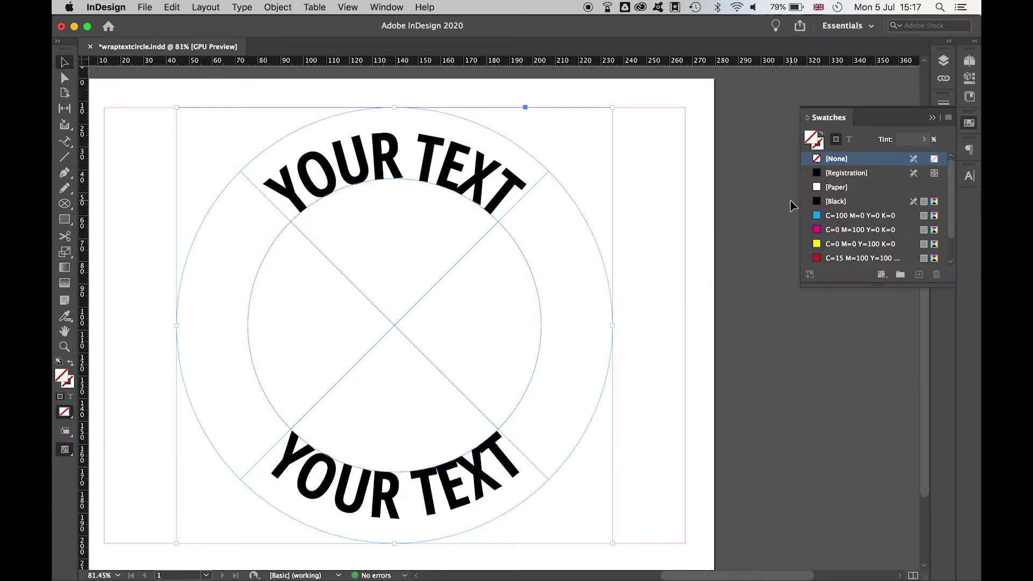
click(851, 216)
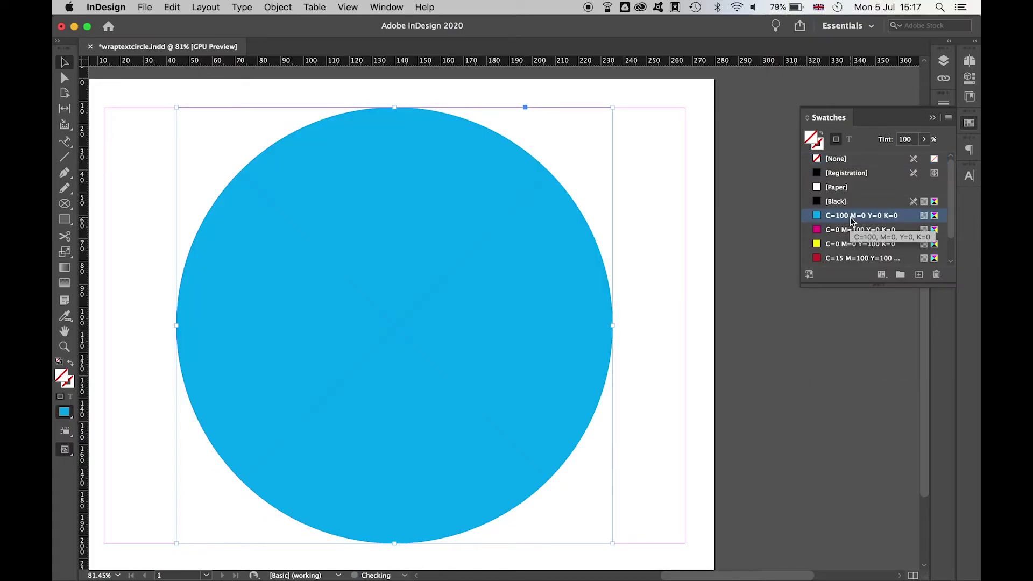
right_click(601, 275)
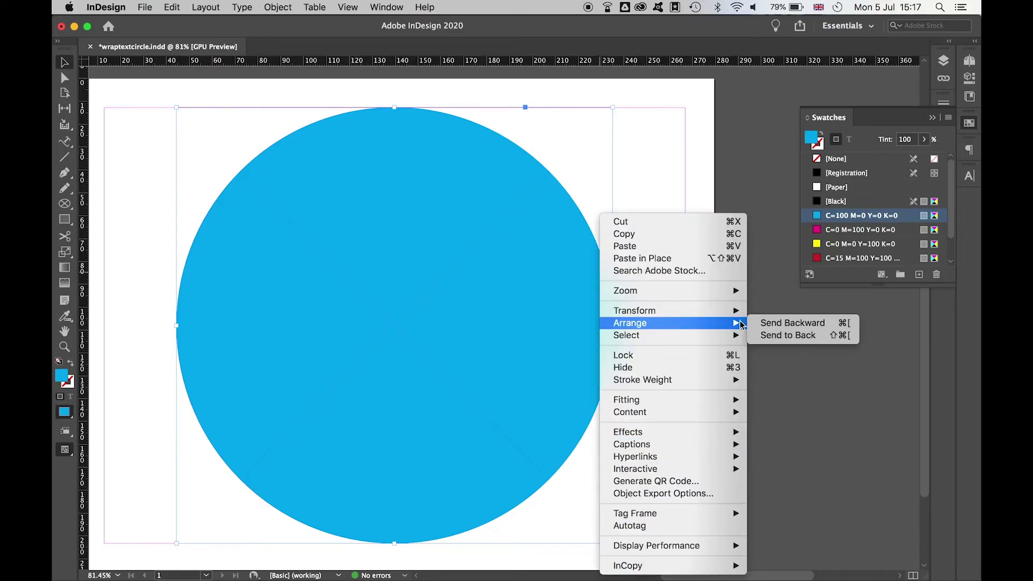
click(770, 335)
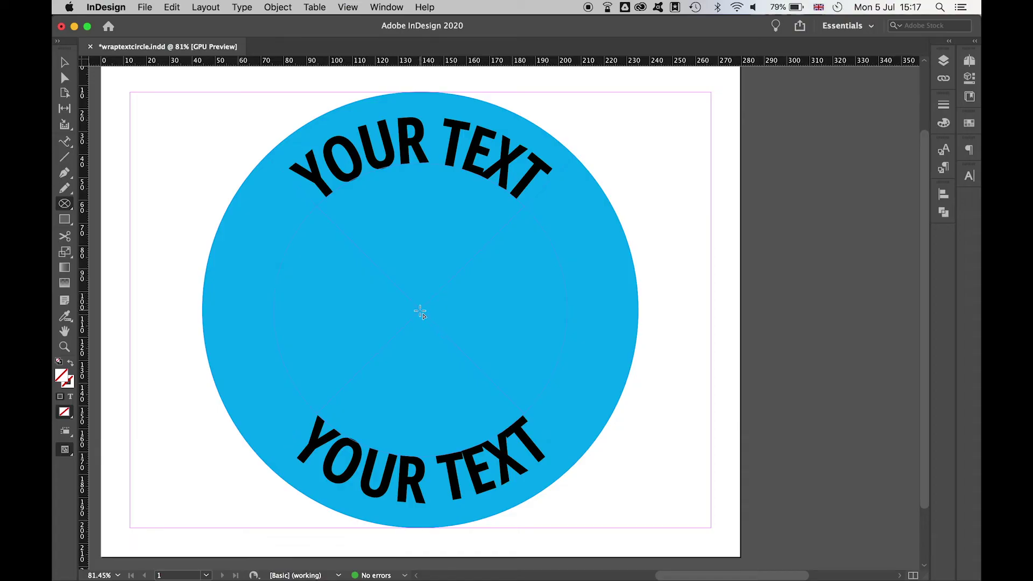
drag(420, 311, 542, 163)
Step: Fill the inner circle with the [Paper] swatch, deselect it, and zoom out to the whole page
click(969, 123)
click(837, 187)
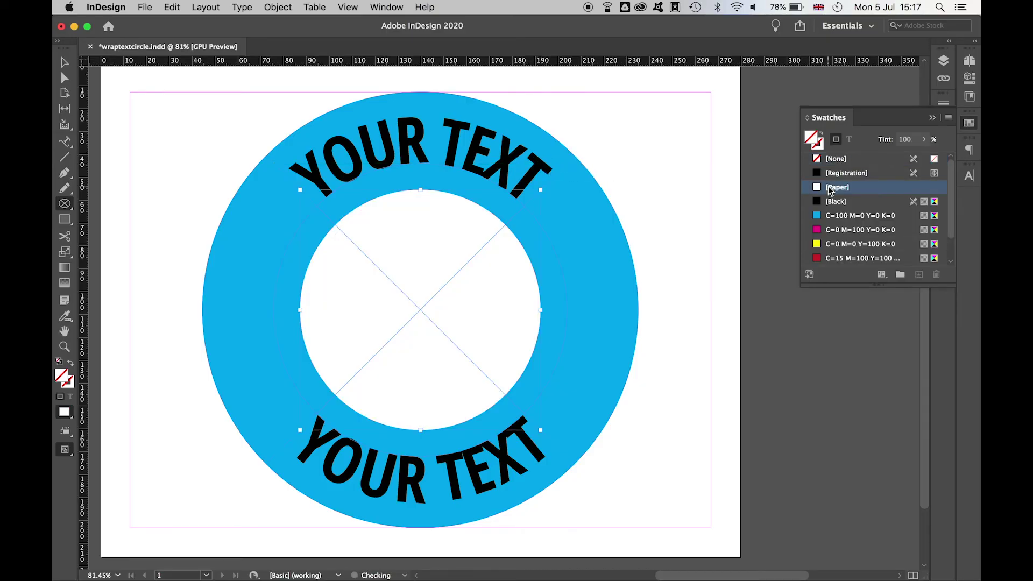
click(64, 62)
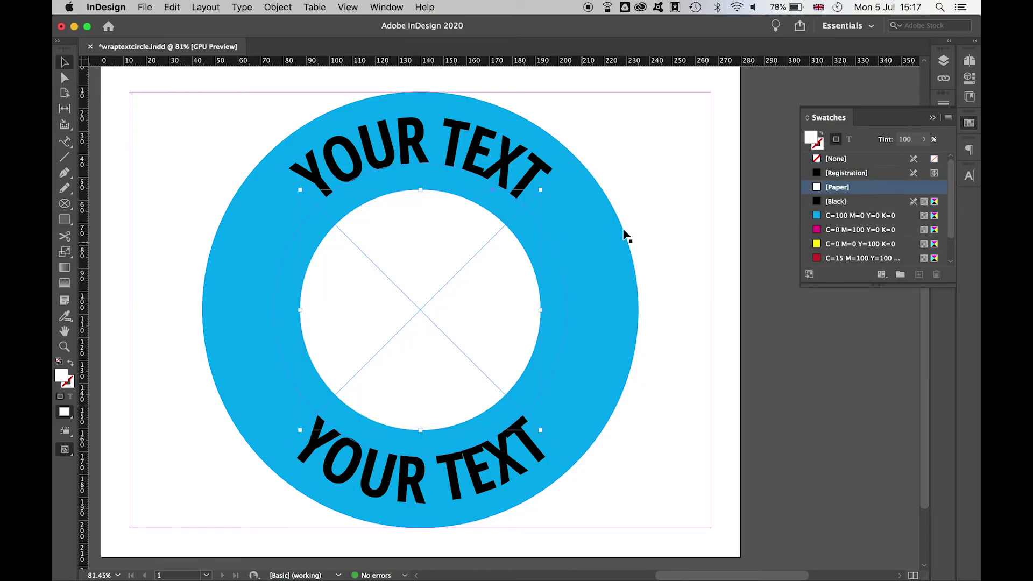
click(687, 215)
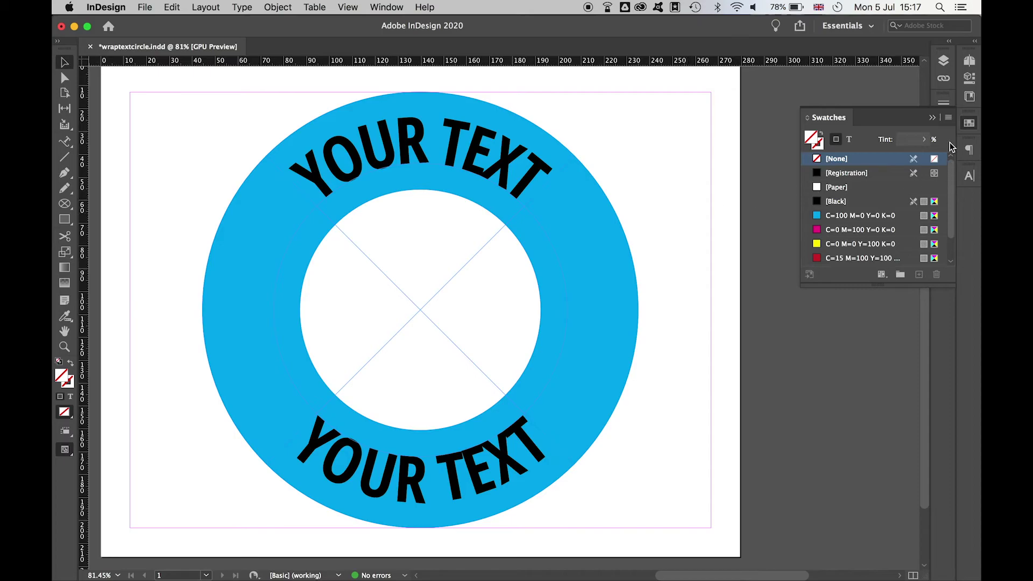
click(969, 122)
key(super+minus)
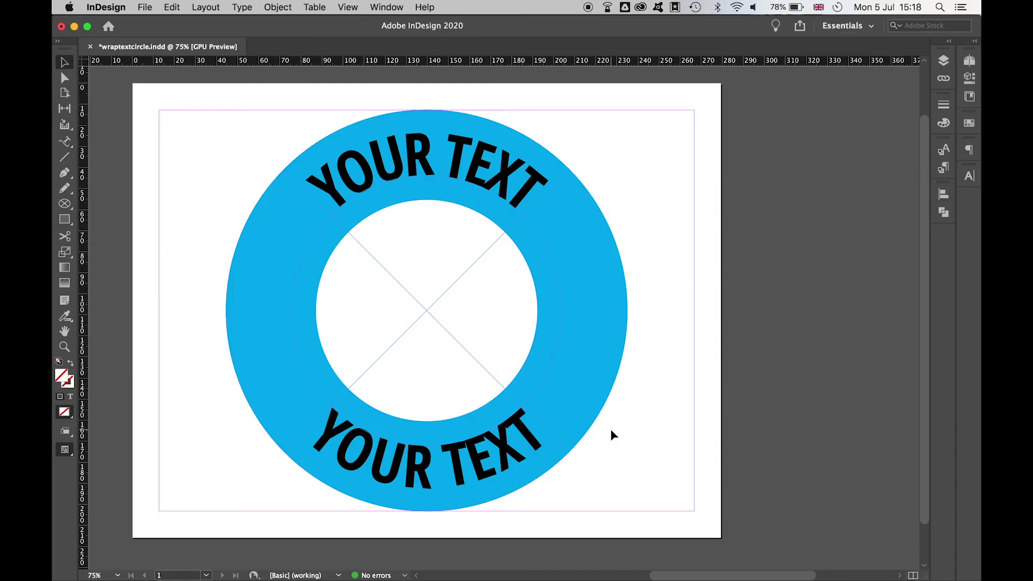
scroll(610, 428, up, 1)
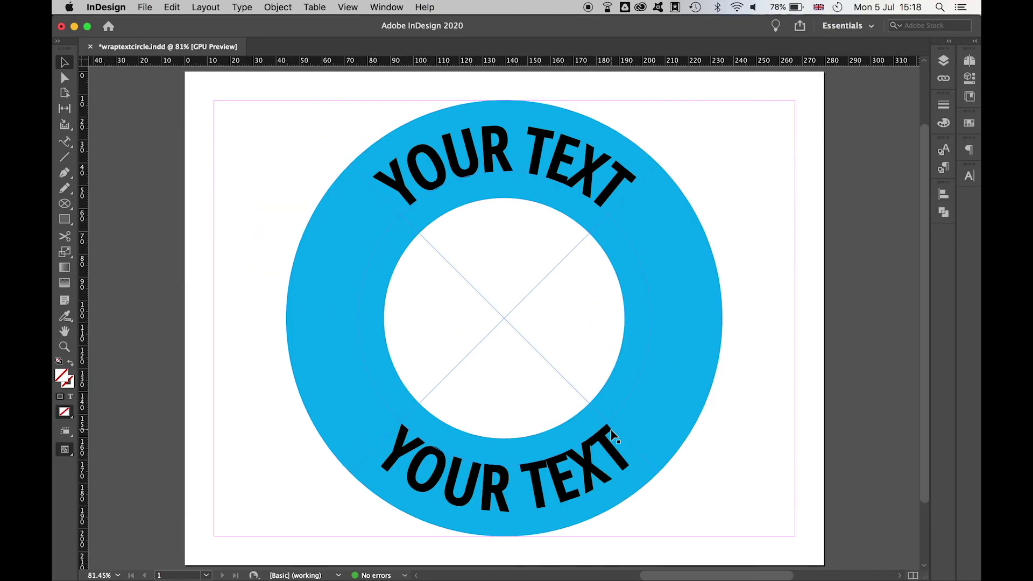